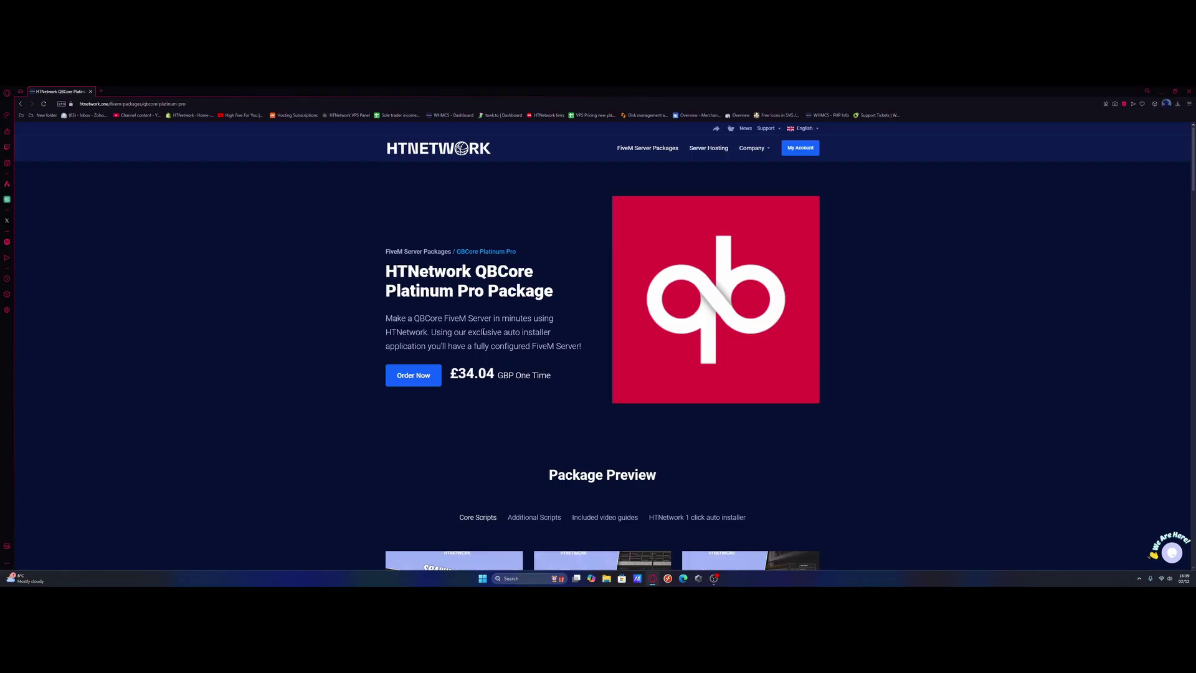
Step: Browse the QBCore Platinum Pro previews, viewing the Additional Scripts and 1 click auto installer tabs
scroll(560, 336, down, 5)
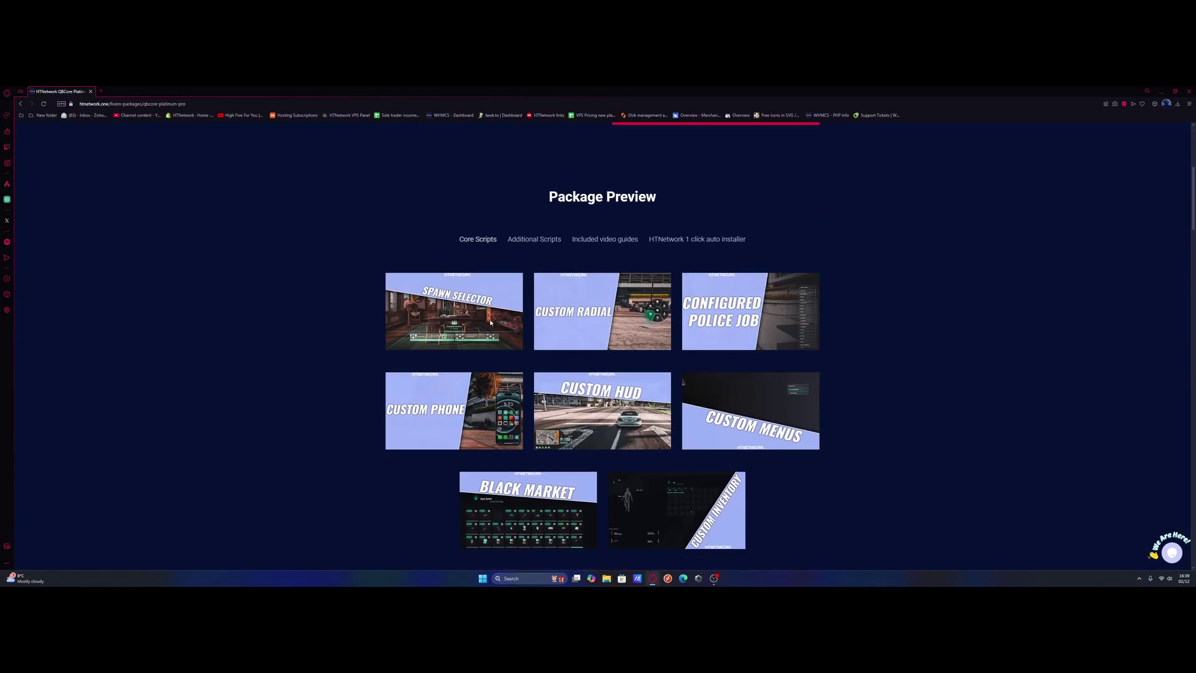
scroll(558, 331, down, 1)
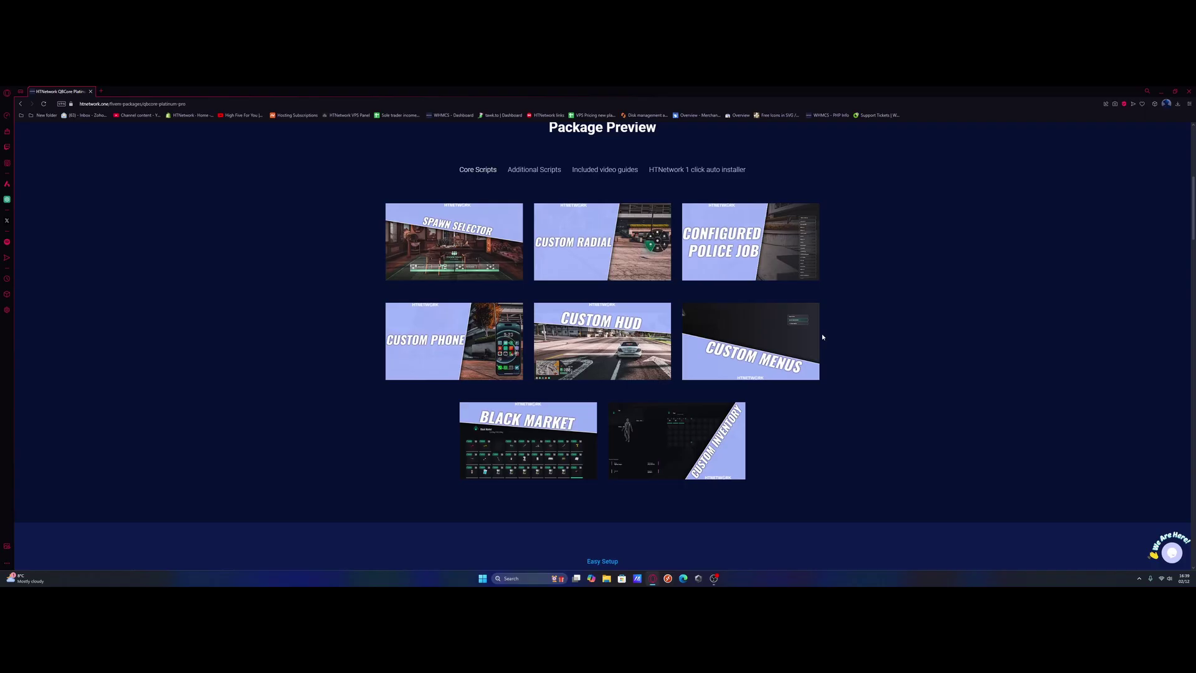
scroll(821, 333, up, 1)
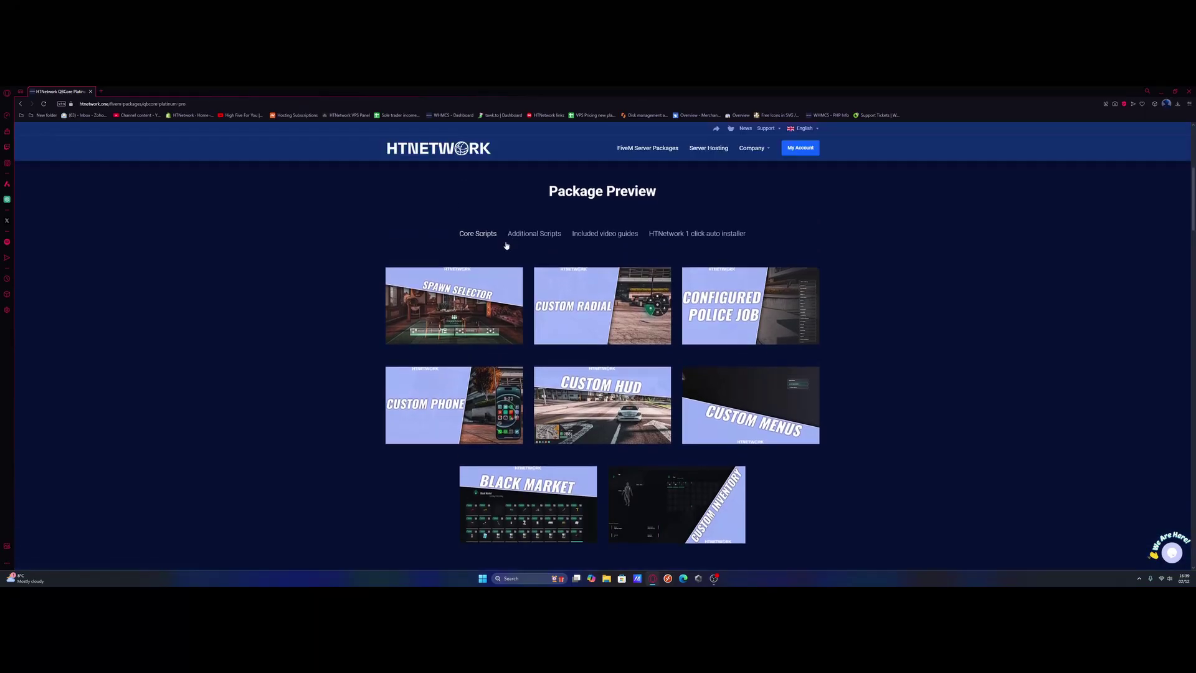
click(534, 240)
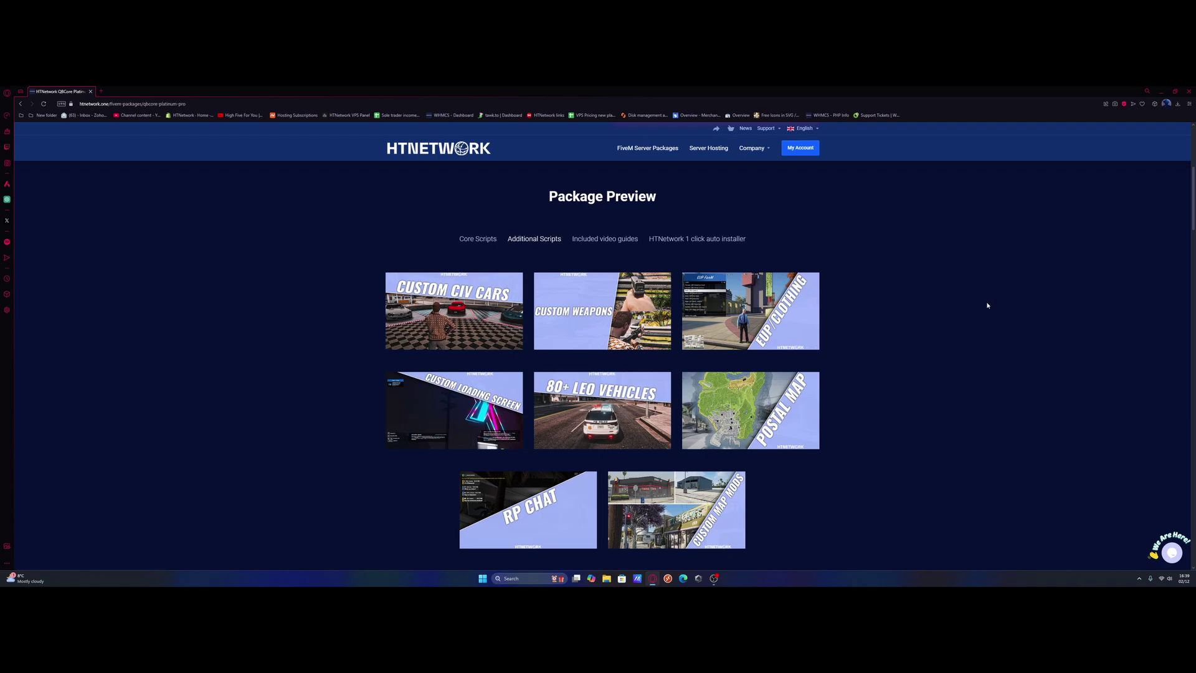
click(706, 239)
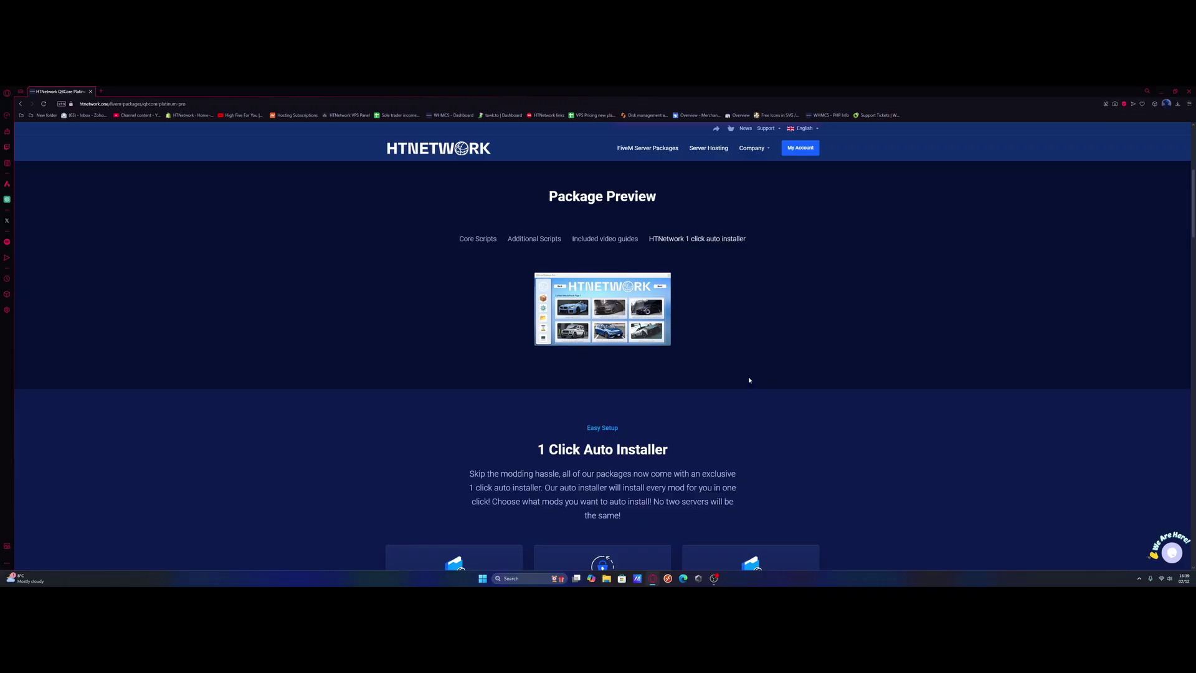
scroll(748, 380, up, 5)
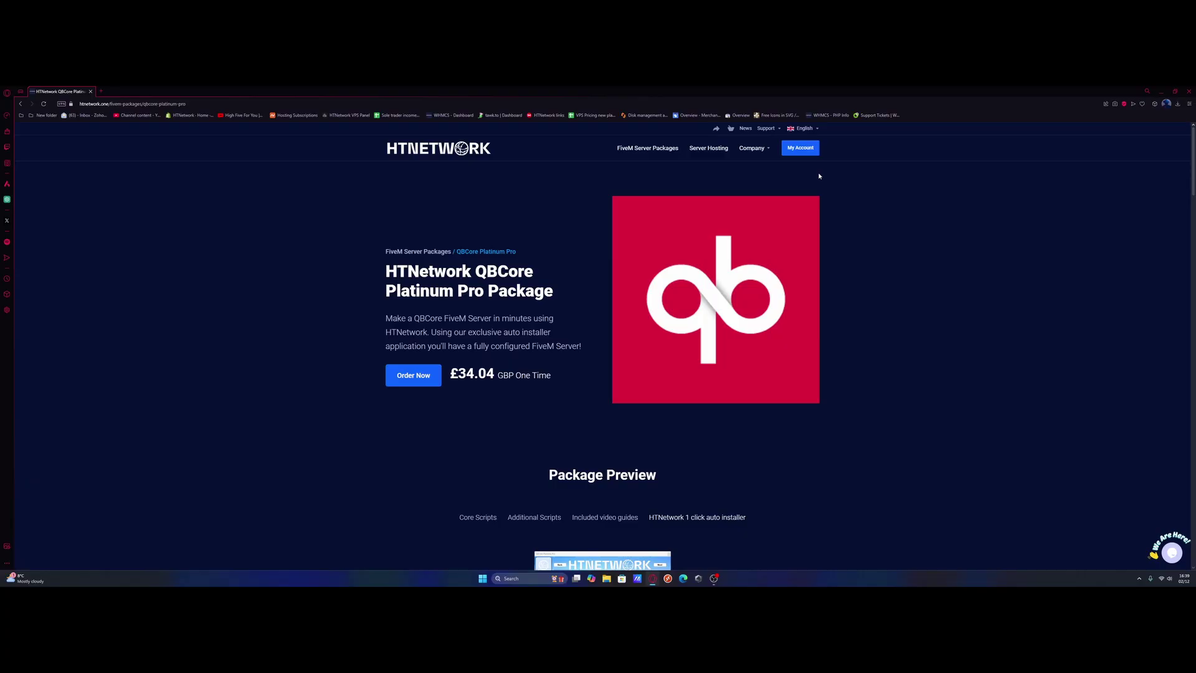
Step: From My Account, manage the QBCore Platinum Pro service and show its Downloads section
click(803, 152)
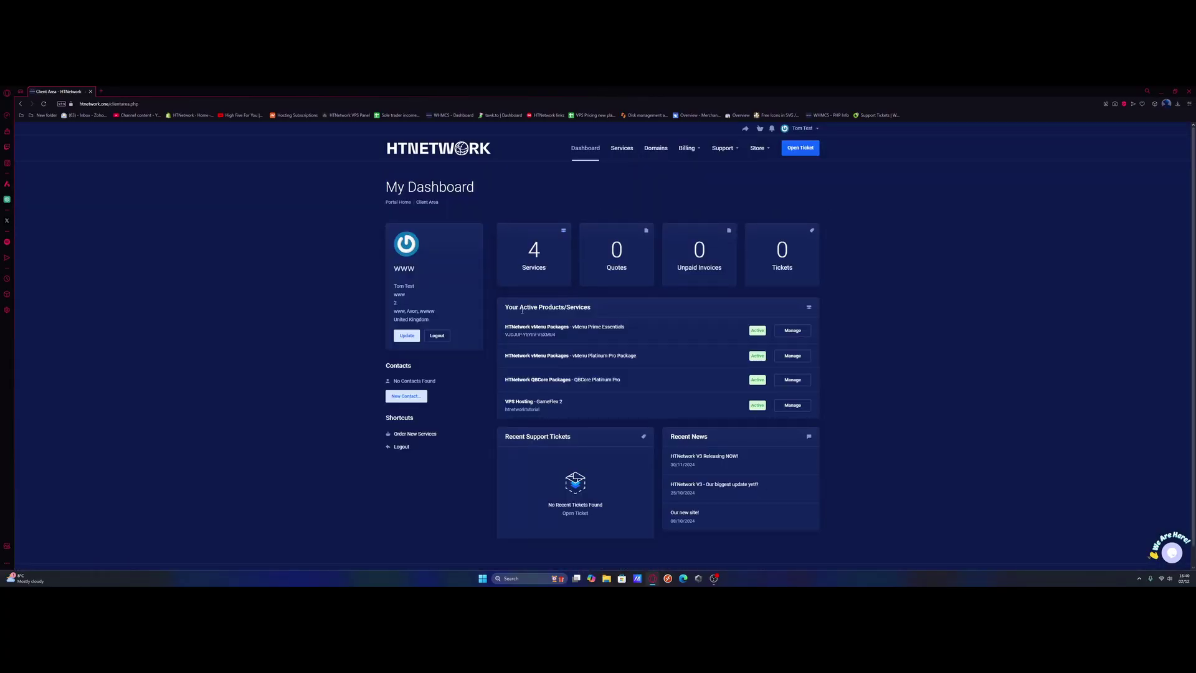
click(792, 380)
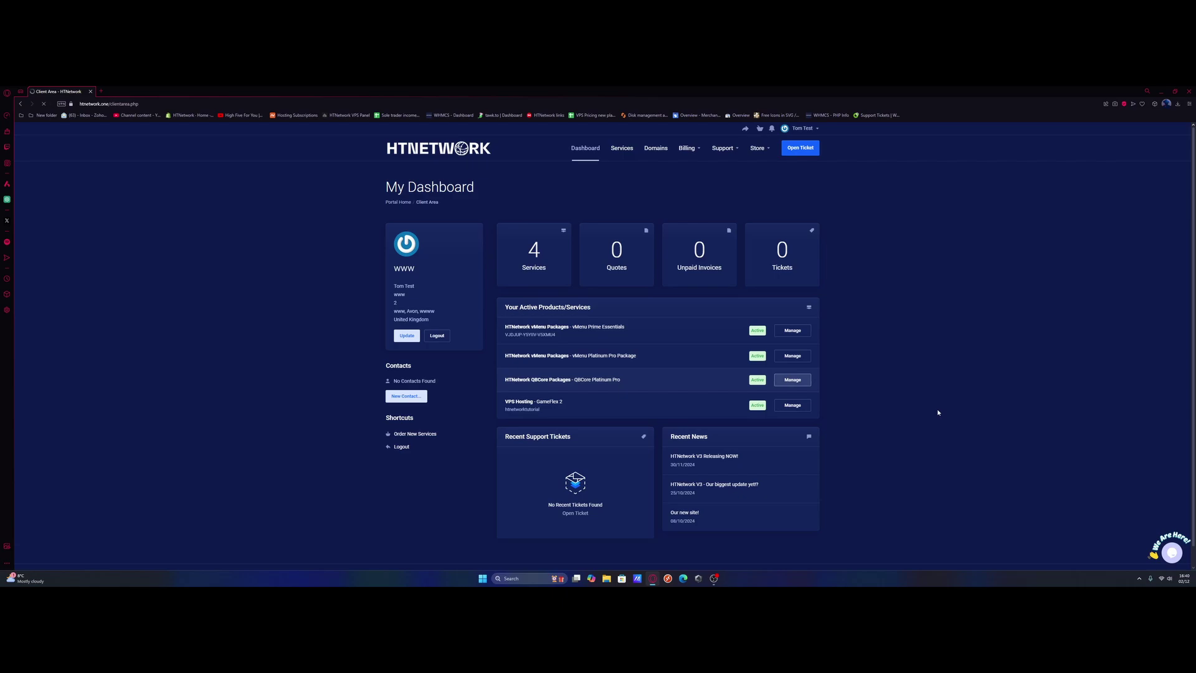
click(413, 256)
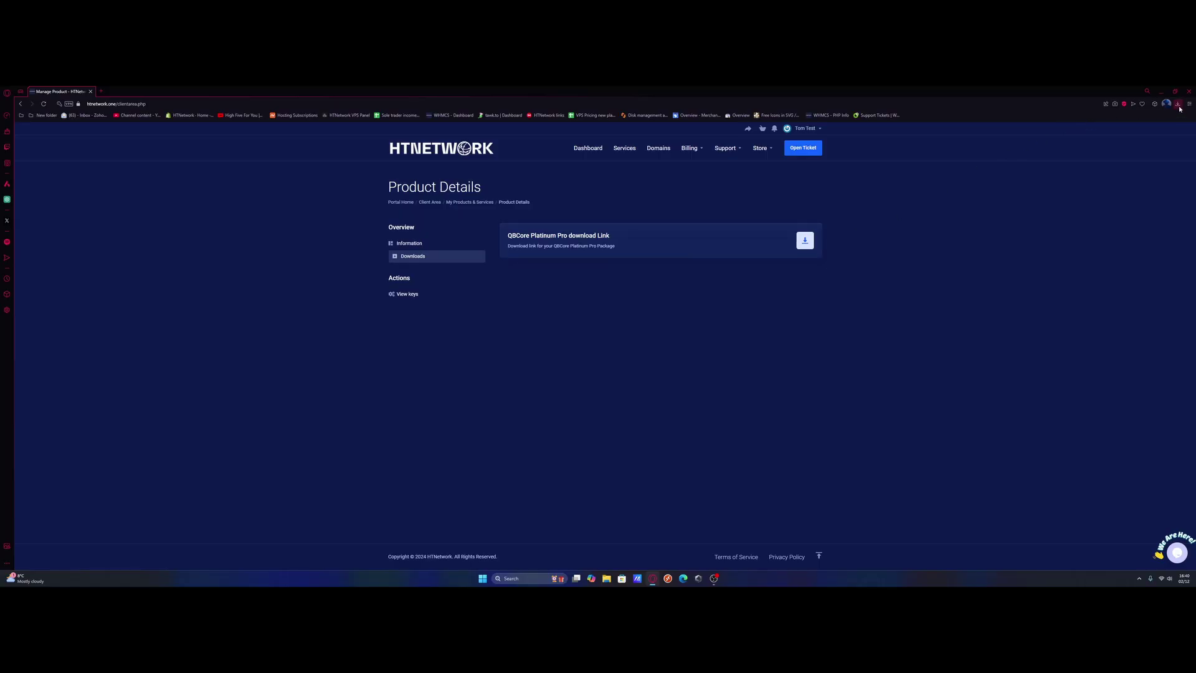
Step: Extract the HTNetwork install folder and QBCore Platinum installer from the zip onto the desktop
click(1109, 153)
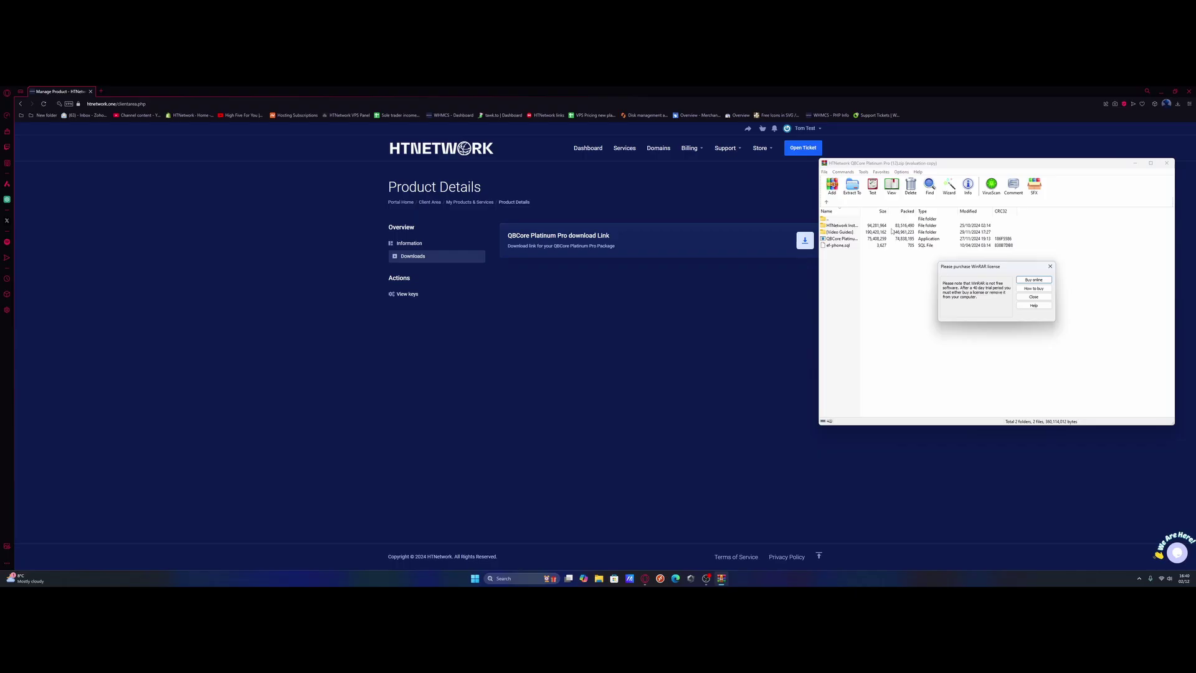
click(1050, 266)
click(836, 226)
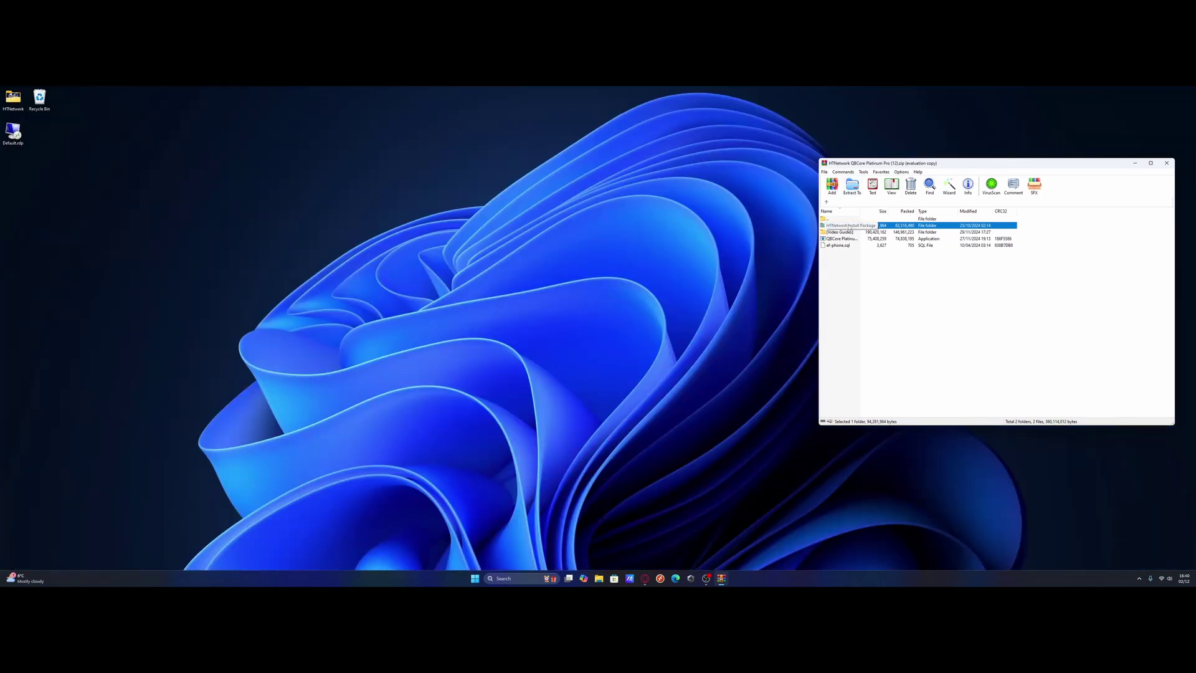
ctrl+click(844, 238)
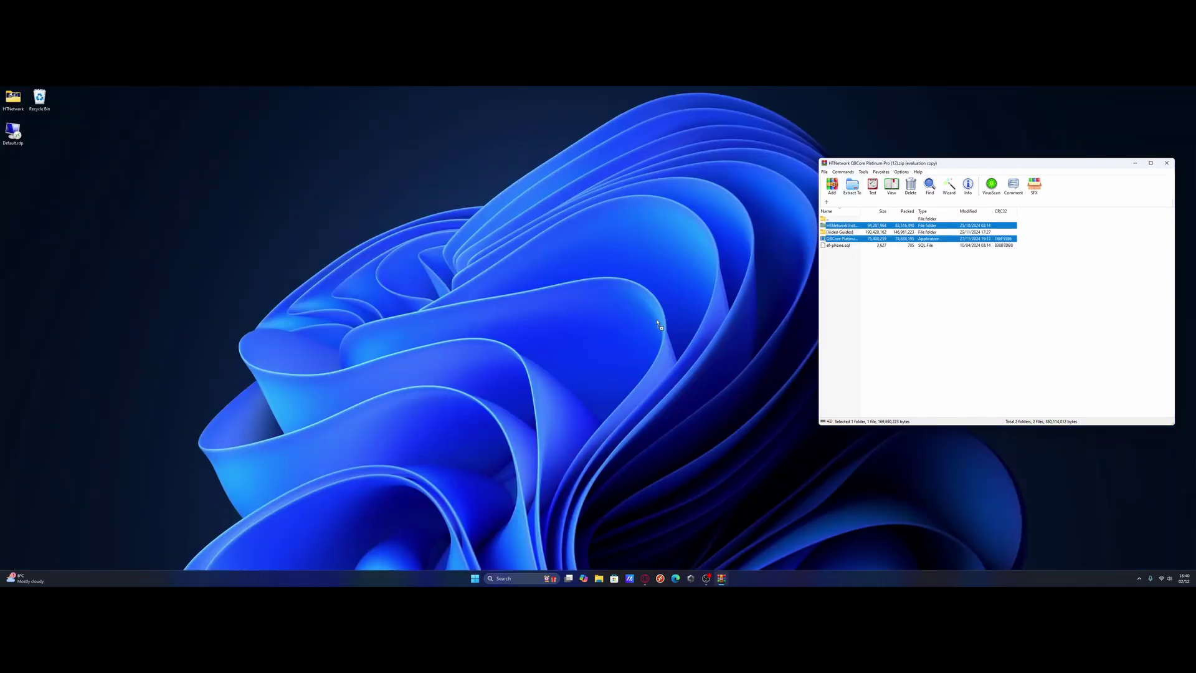
drag(585, 324, 585, 322)
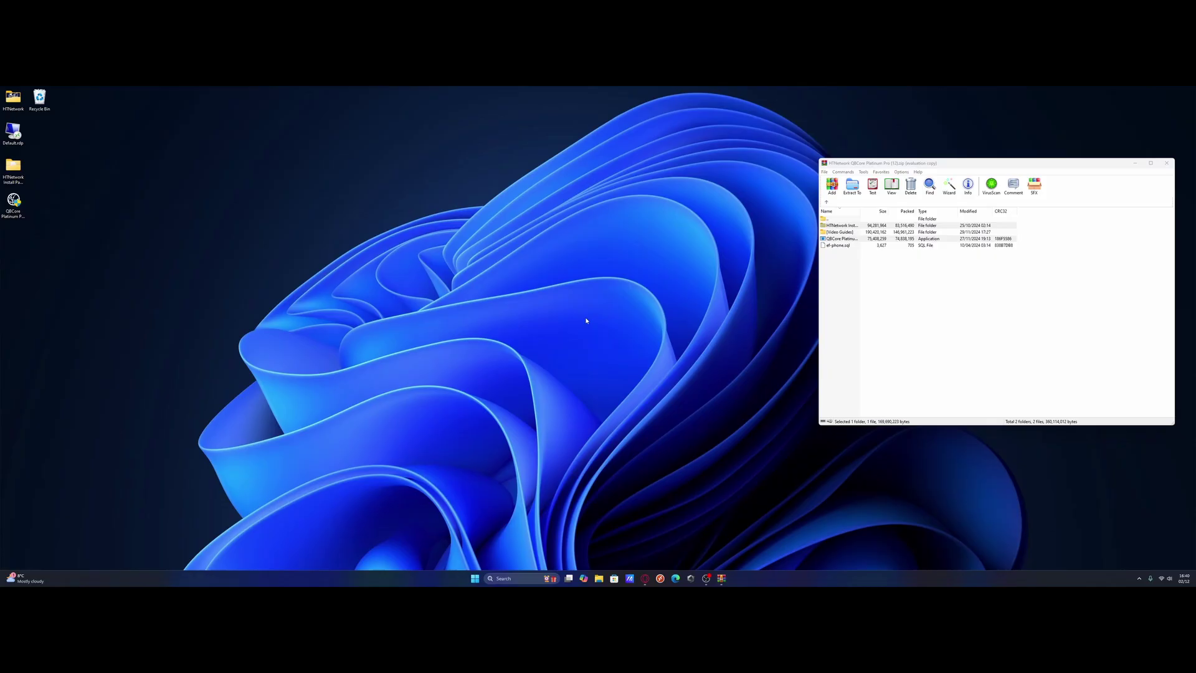
click(1167, 164)
Step: Move the extracted folder and installer icons to the middle of the desktop
drag(123, 235, 13, 175)
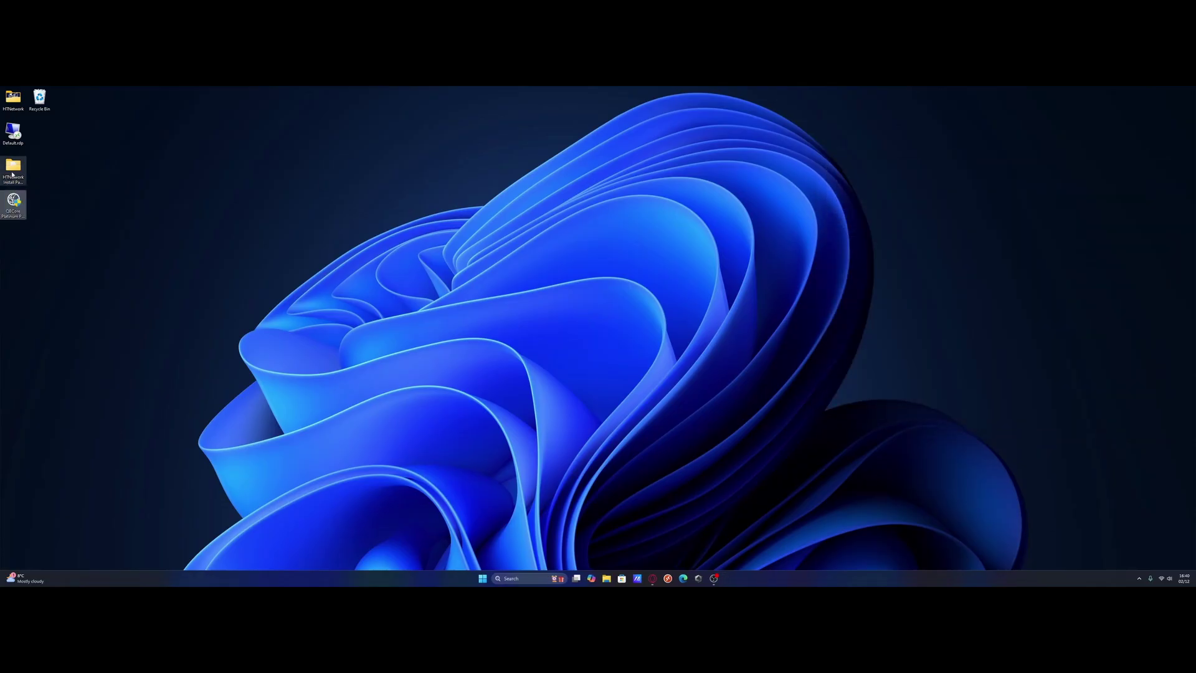
drag(147, 255, 541, 308)
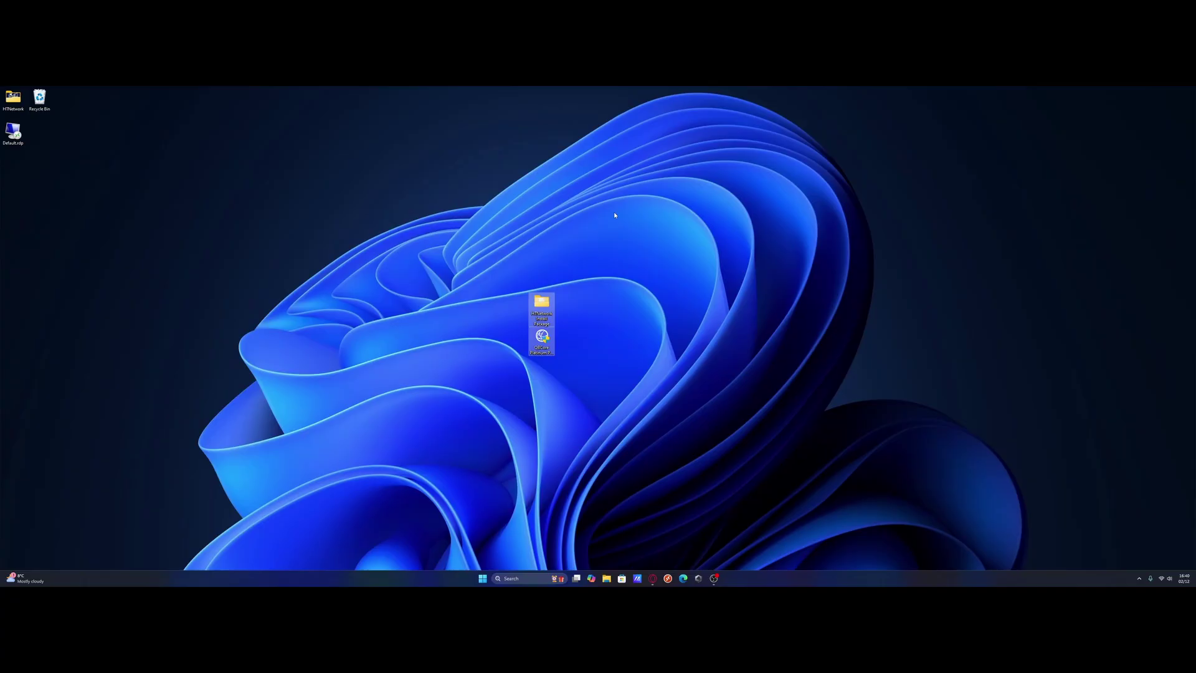
click(614, 215)
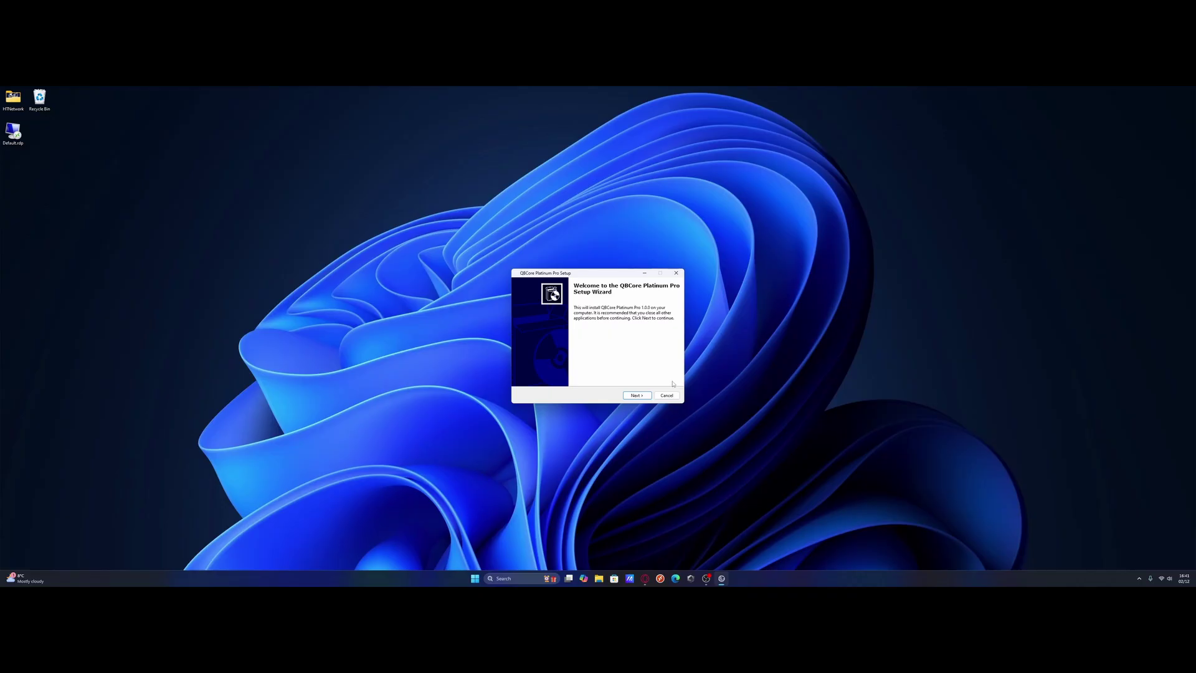
Step: Run the setup with the default folder and a desktop icon, then finish the wizard
click(631, 396)
click(638, 397)
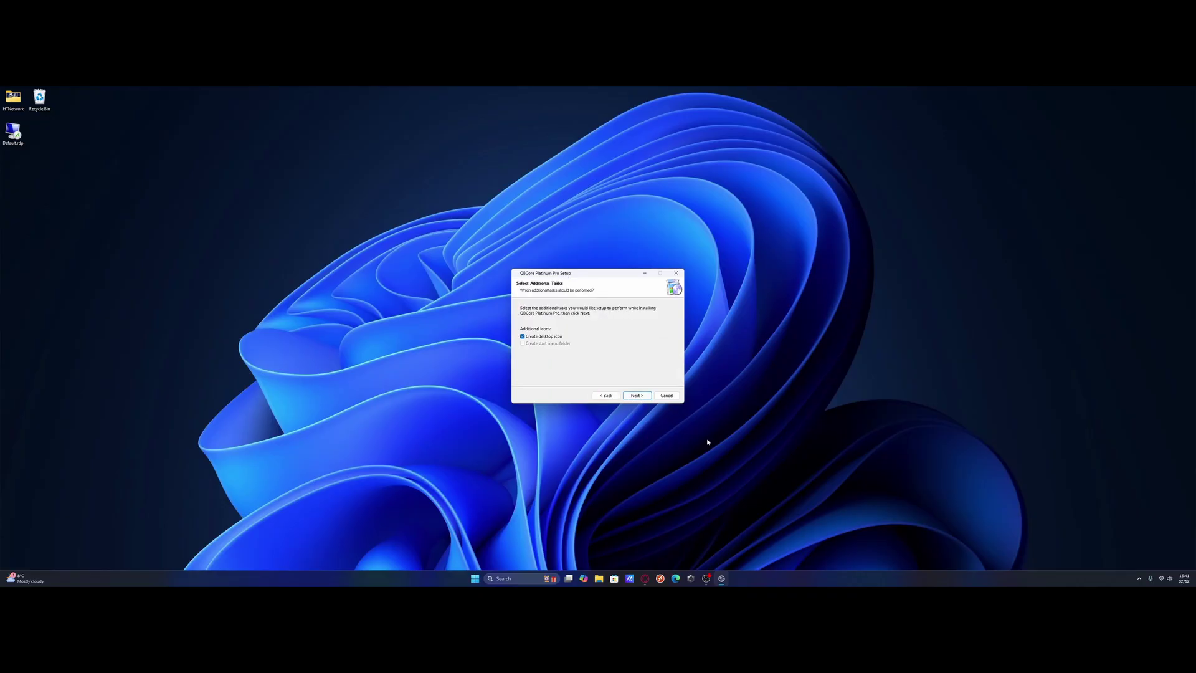
click(642, 397)
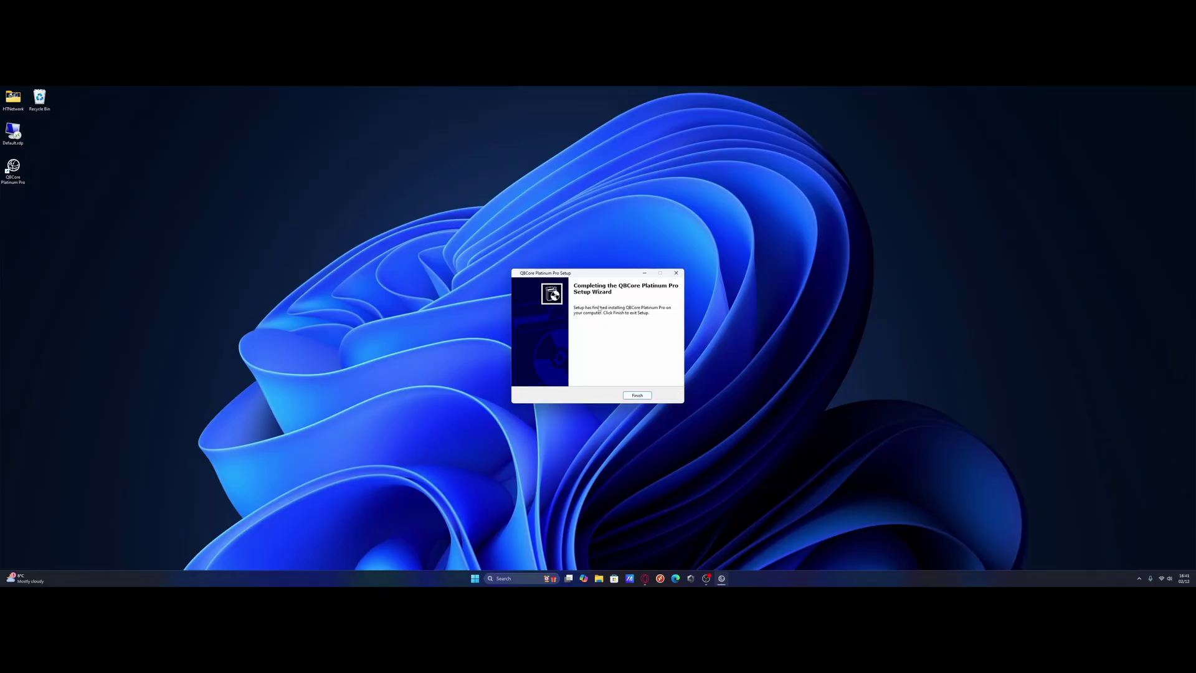
click(637, 395)
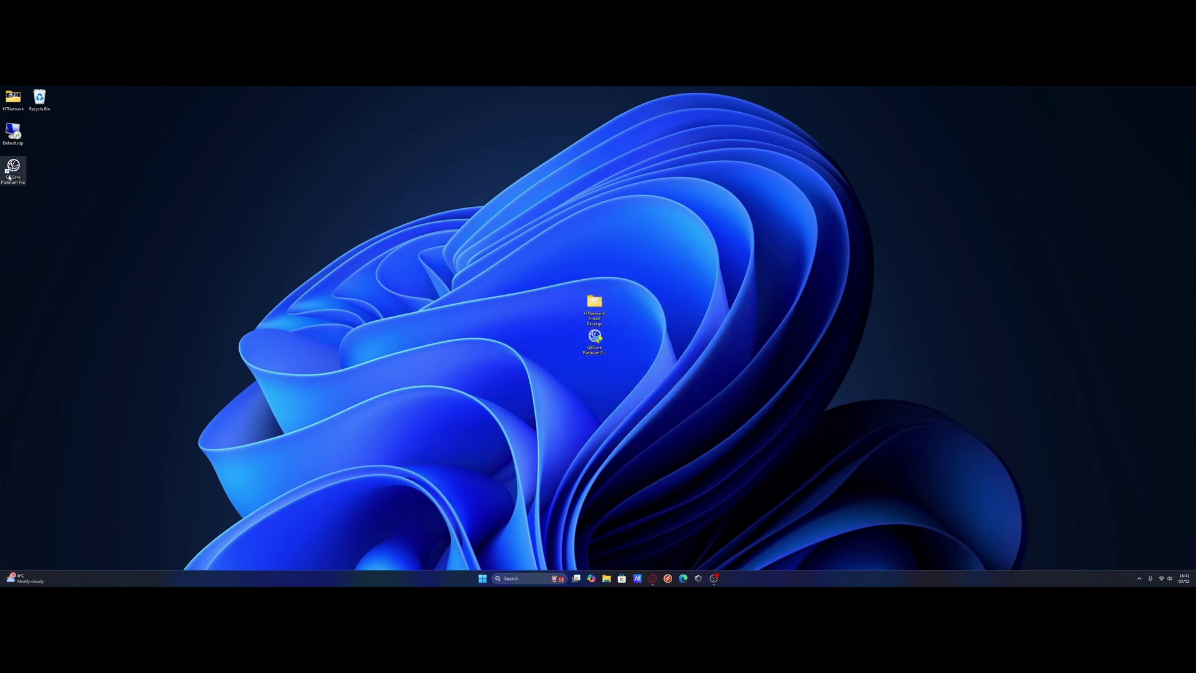
Step: Place the shortcut beside the install folder, delete QBCore Platinum Pro Installer.exe, and launch the program
drag(8, 177, 537, 312)
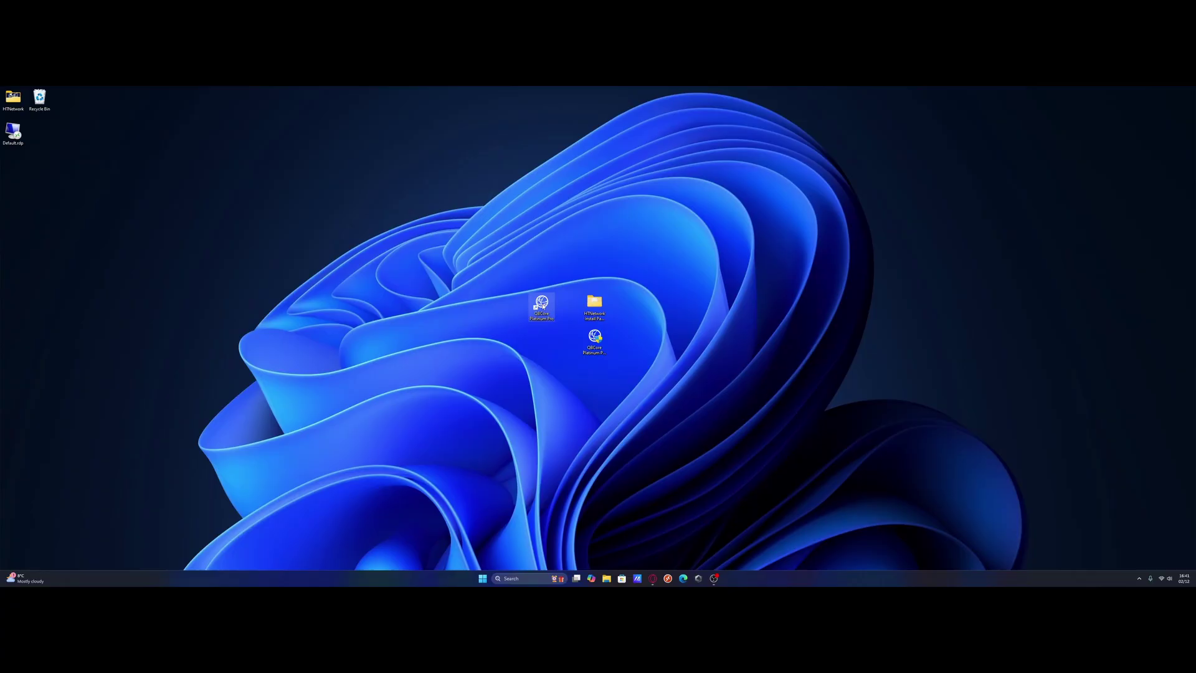
click(598, 347)
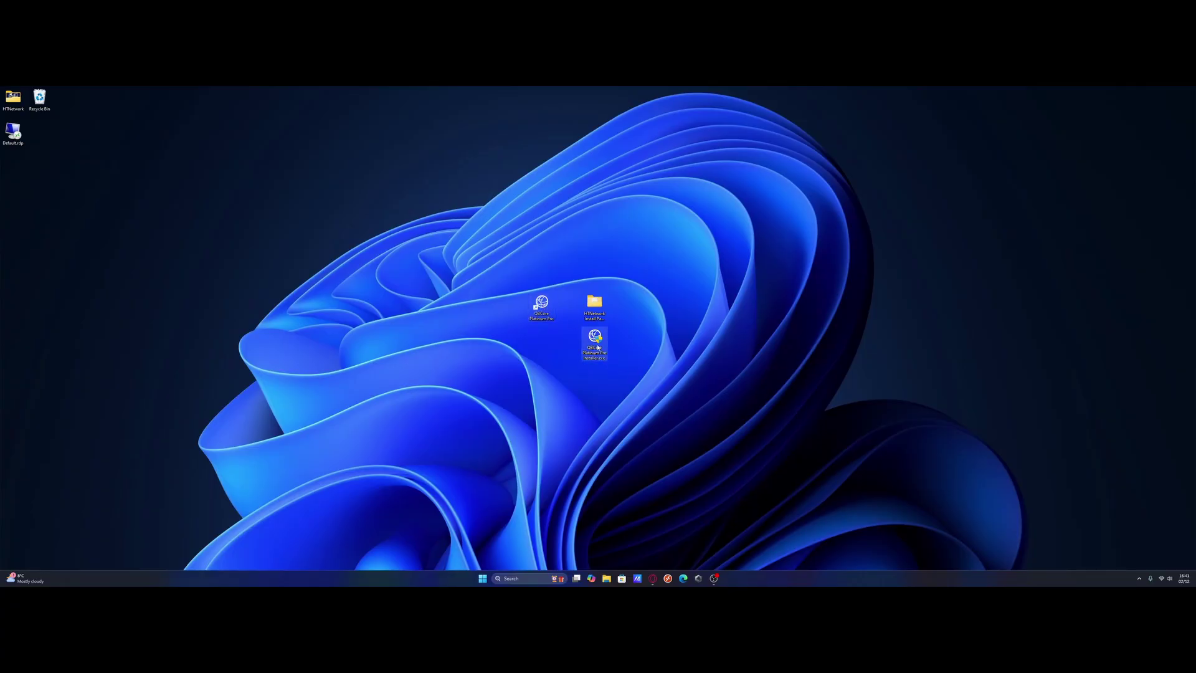
key(Delete)
double_click(540, 304)
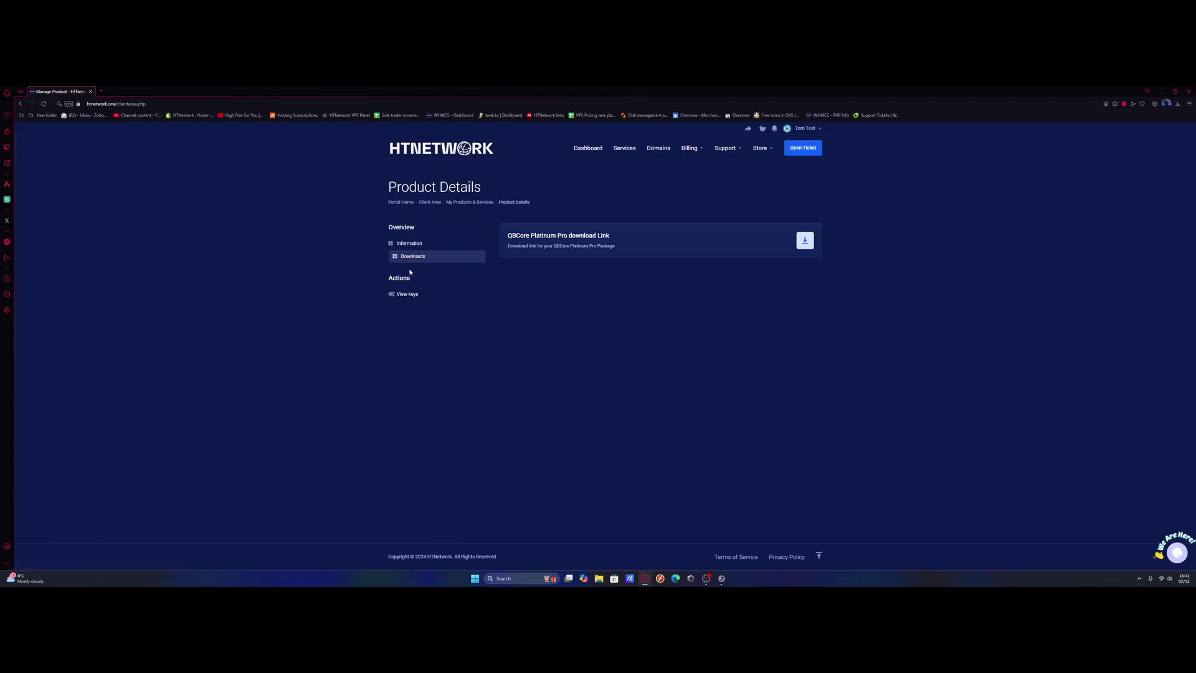
Step: Show the service's product keys and select the QBCore Platinum Pro key
click(408, 296)
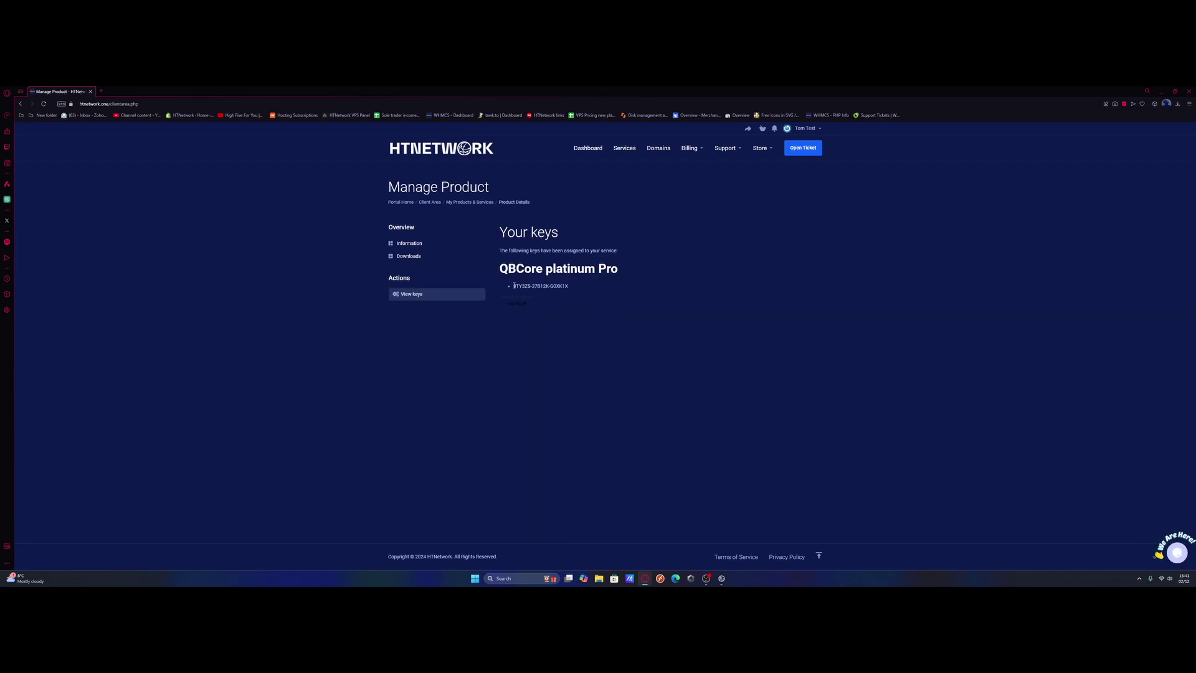
drag(514, 286, 603, 292)
key(ctrl+c)
Step: Paste the product key into the verification screen and verify it successfully
click(1160, 91)
click(386, 319)
key(ctrl+v)
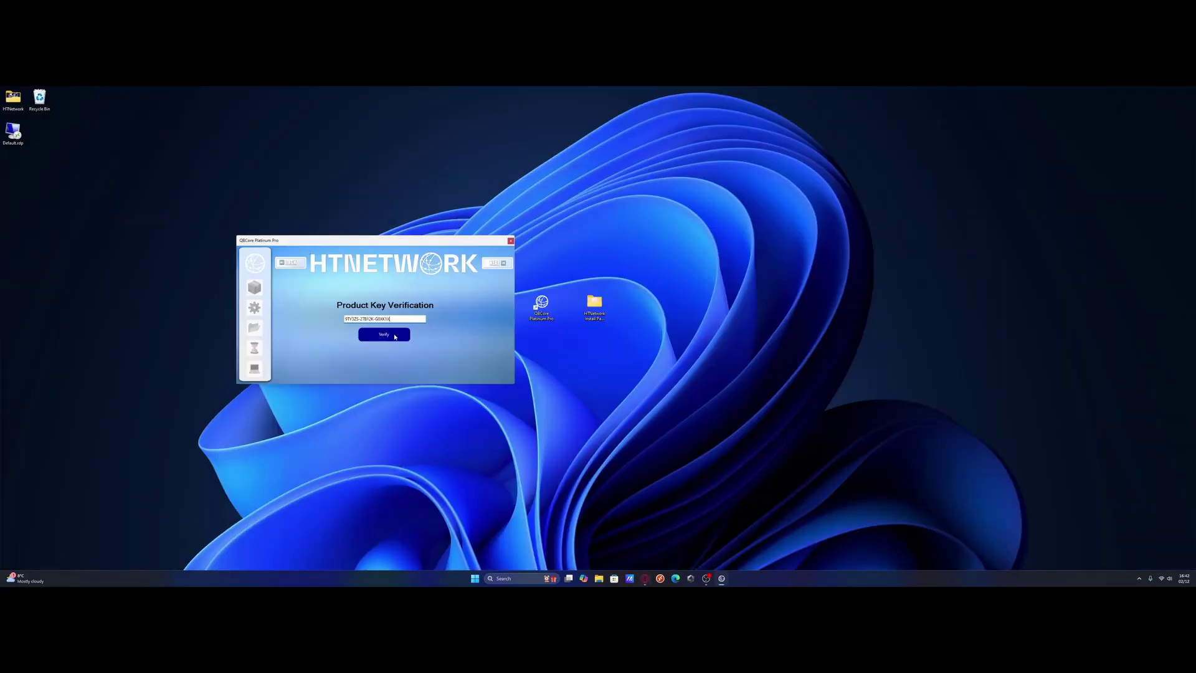
click(385, 338)
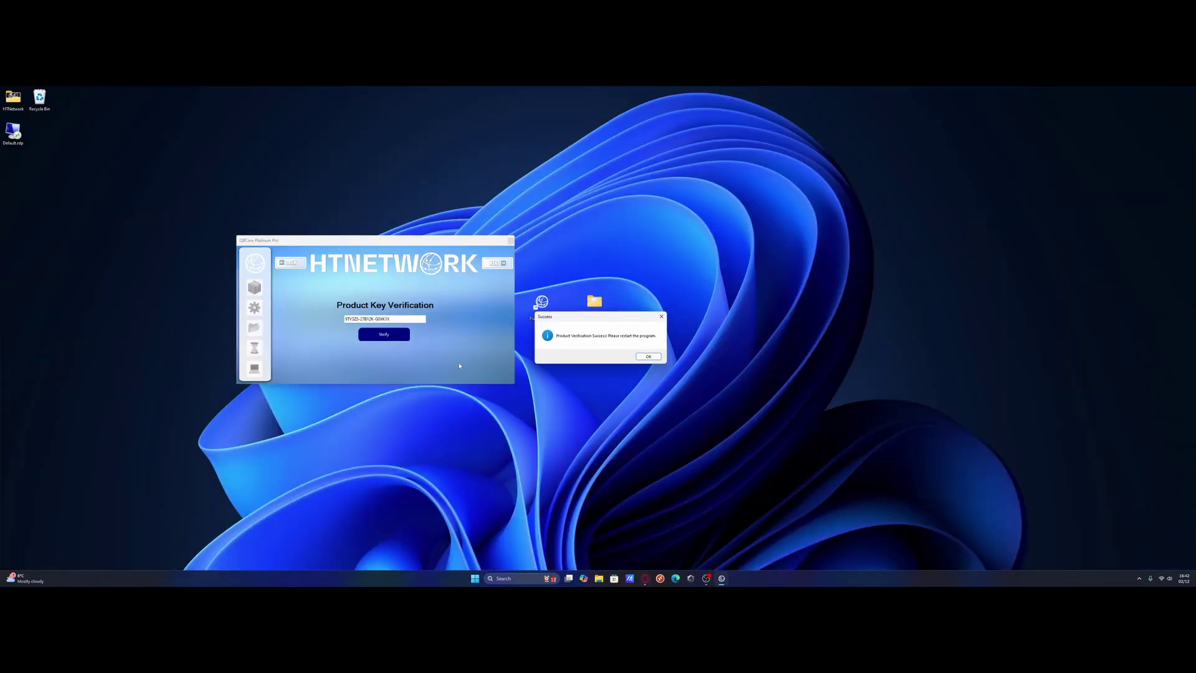
click(649, 357)
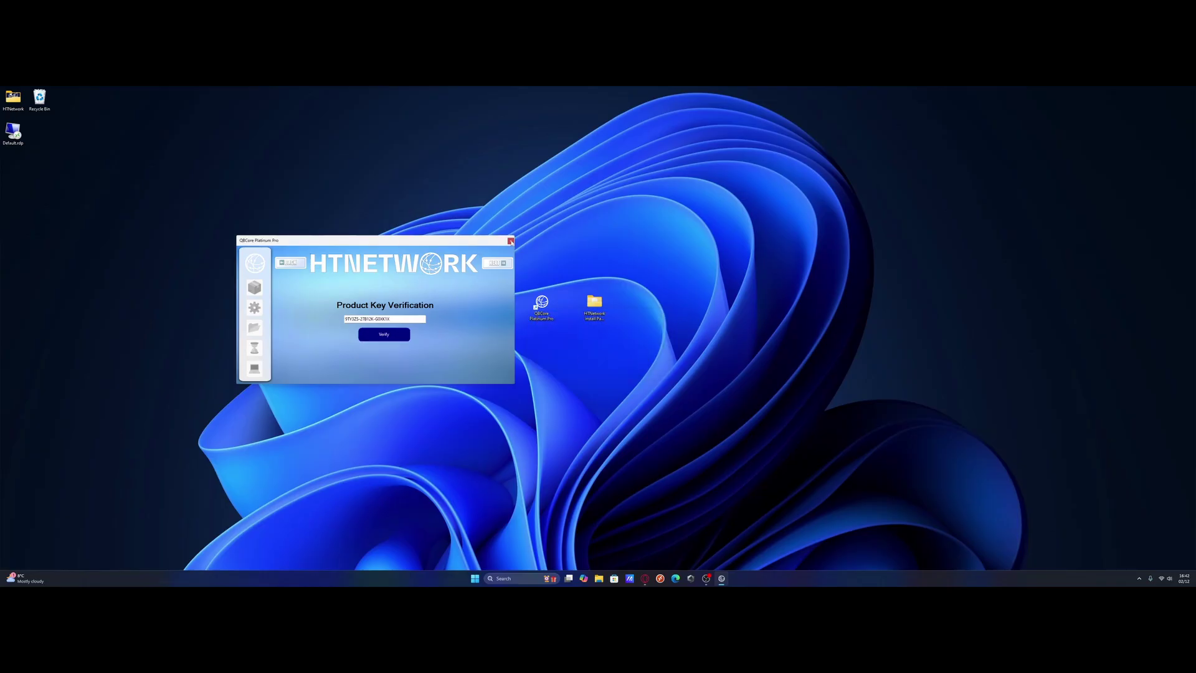
Step: Restart QBCore Platinum Pro from the desktop shortcut, granting administrator rights
click(511, 241)
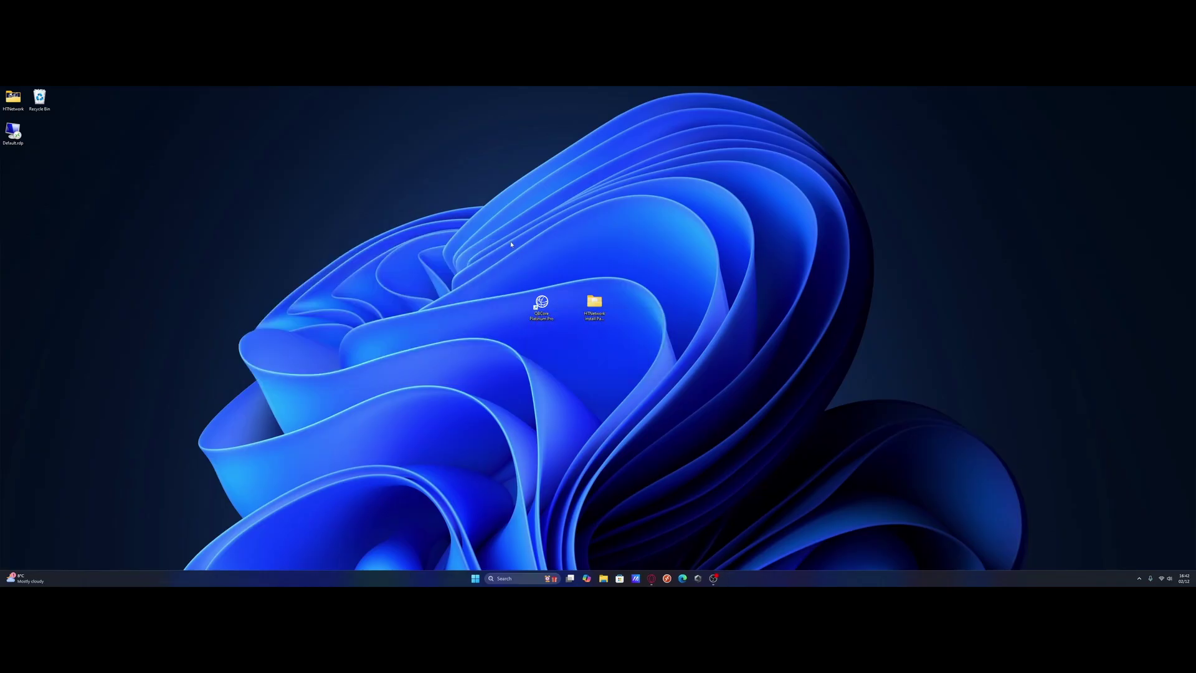
double_click(540, 305)
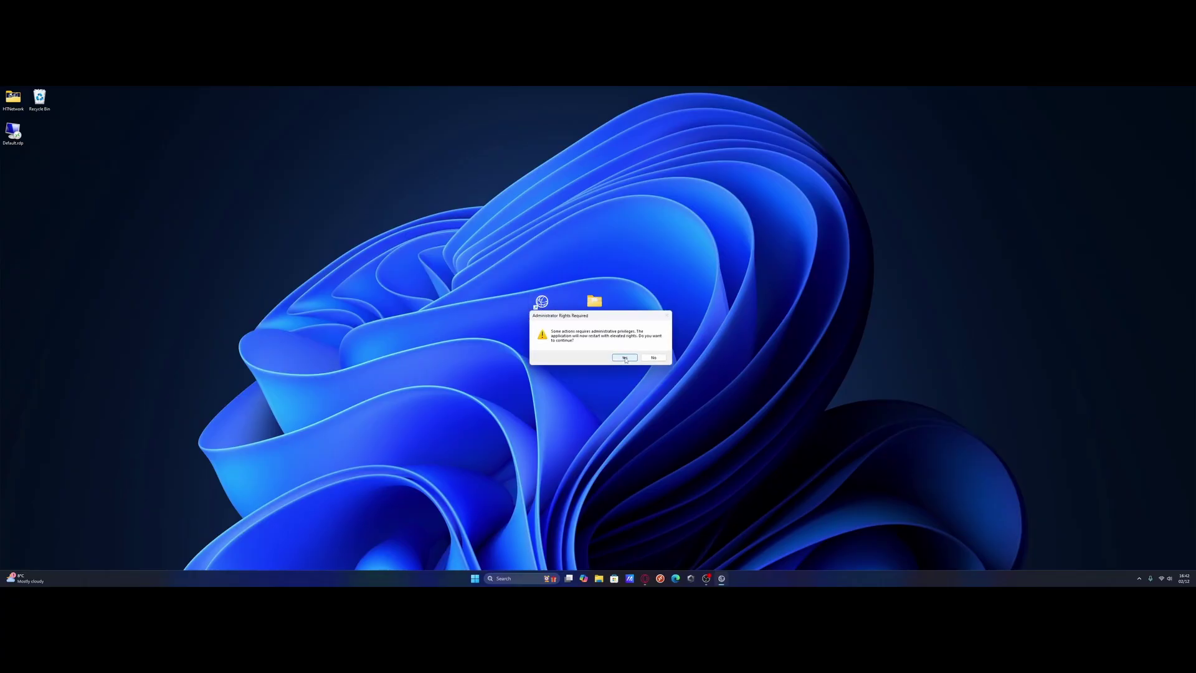
click(625, 358)
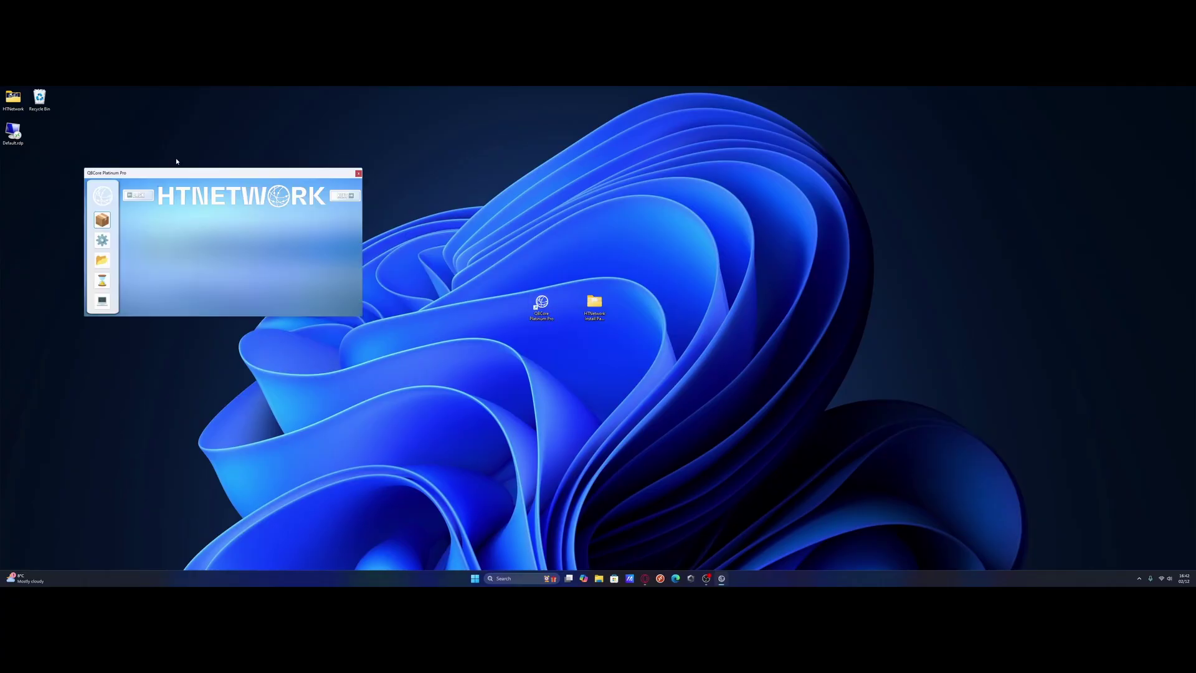
Step: Download the FiveM Artifacts from the Options menu and move the new FiveM Server folder to the centre
drag(180, 186, 774, 236)
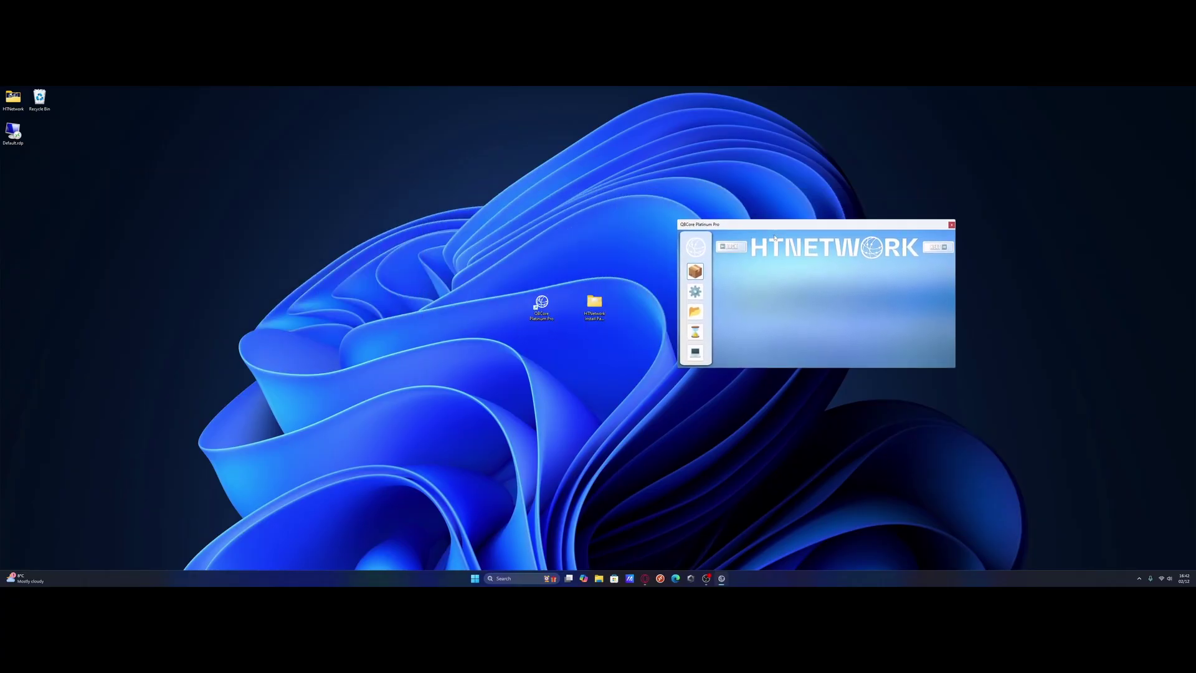
click(703, 293)
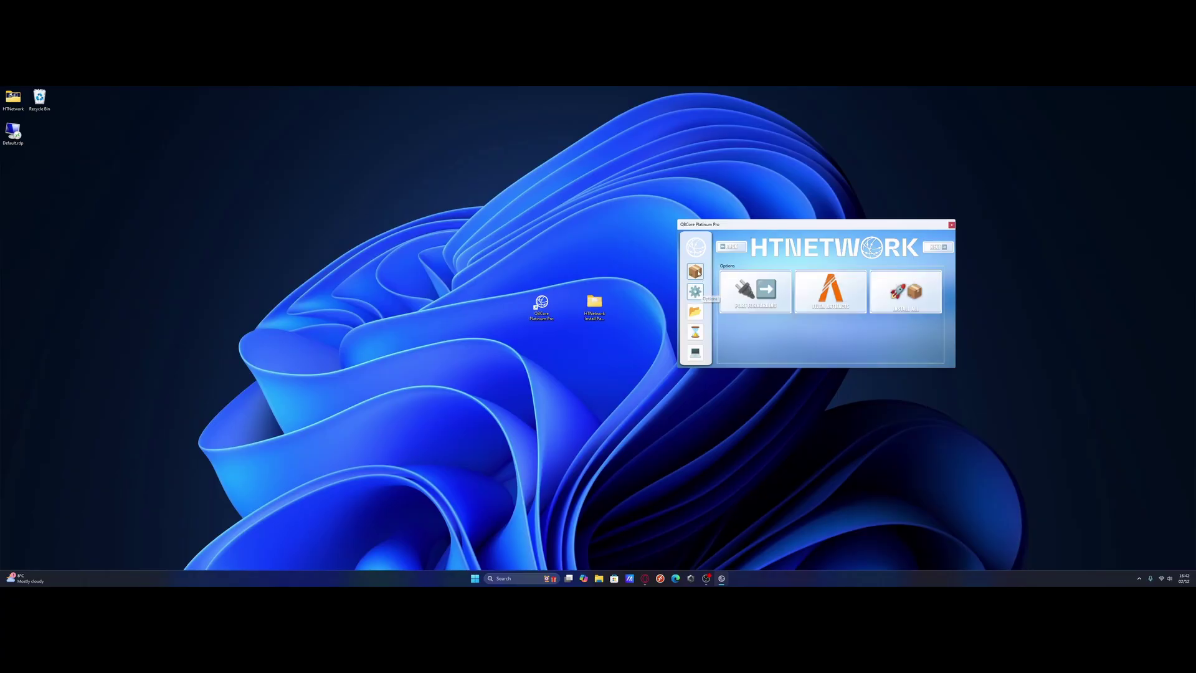
click(830, 300)
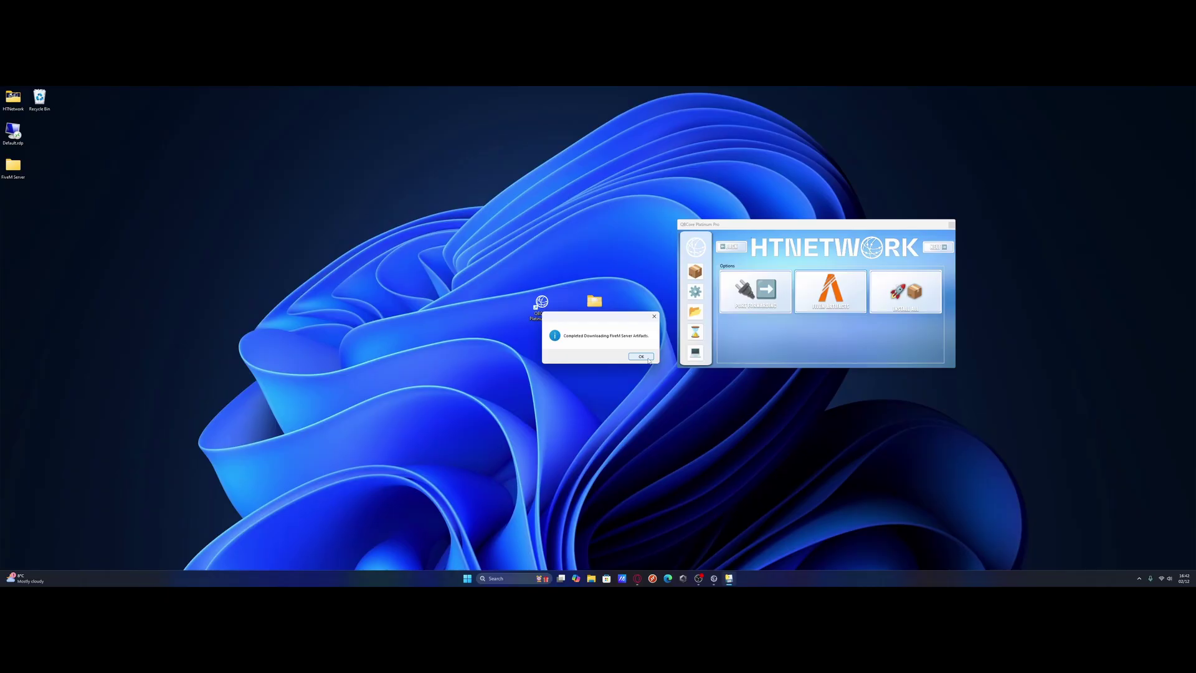
click(641, 356)
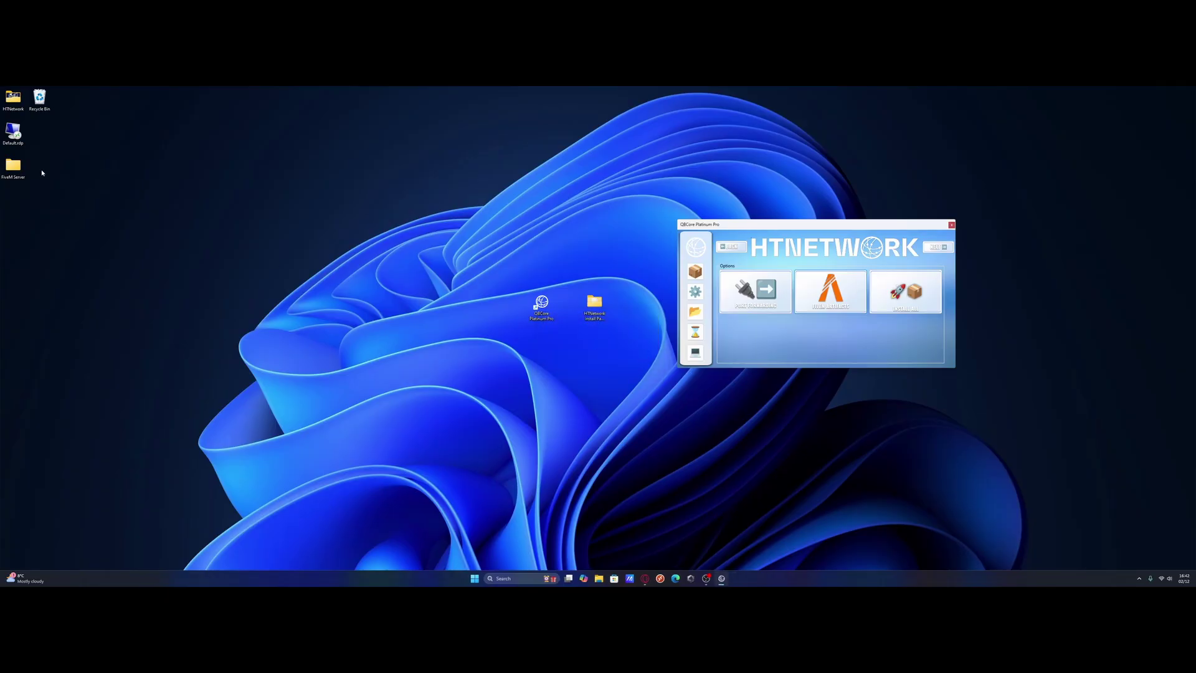
drag(7, 167, 511, 305)
Step: Launch FXServer.exe from FiveM Server > Server Files and submit the txAdmin PIN
double_click(517, 310)
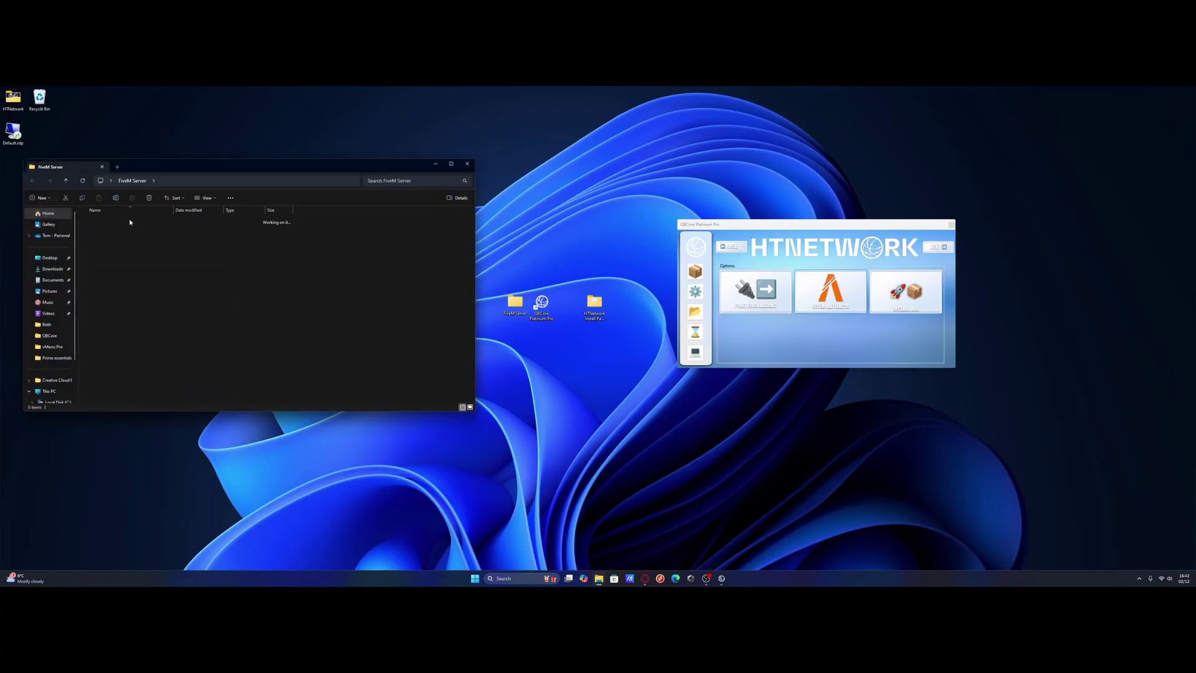
double_click(129, 223)
scroll(206, 295, down, 2)
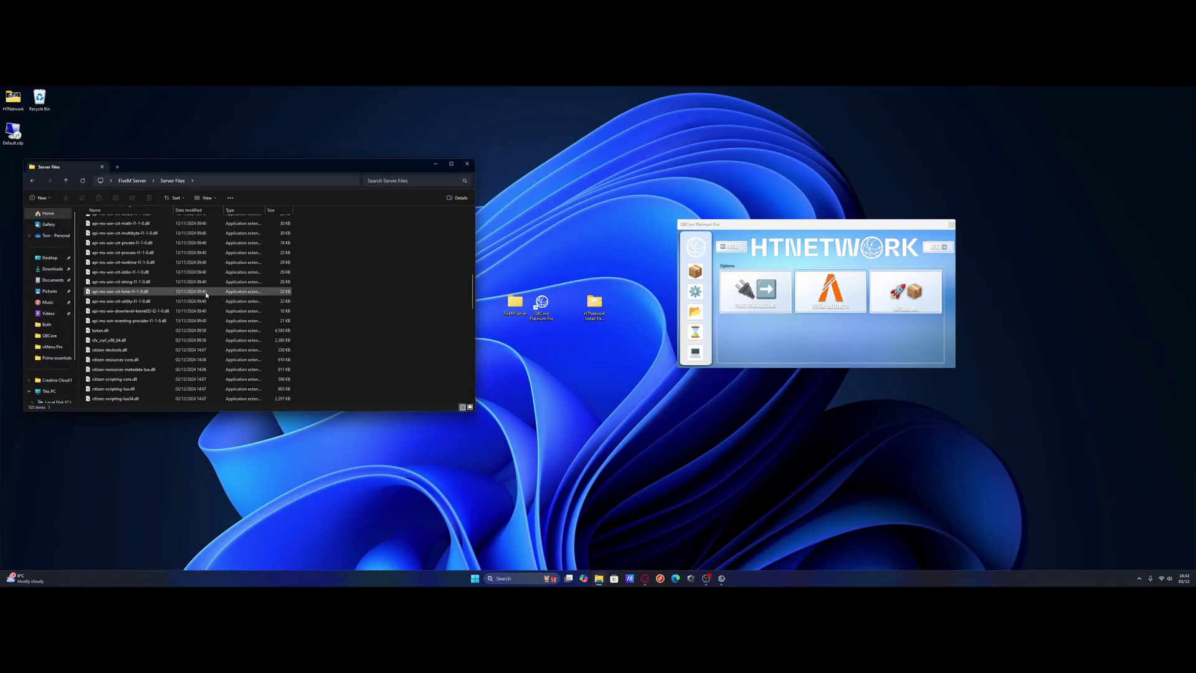
scroll(207, 295, down, 8)
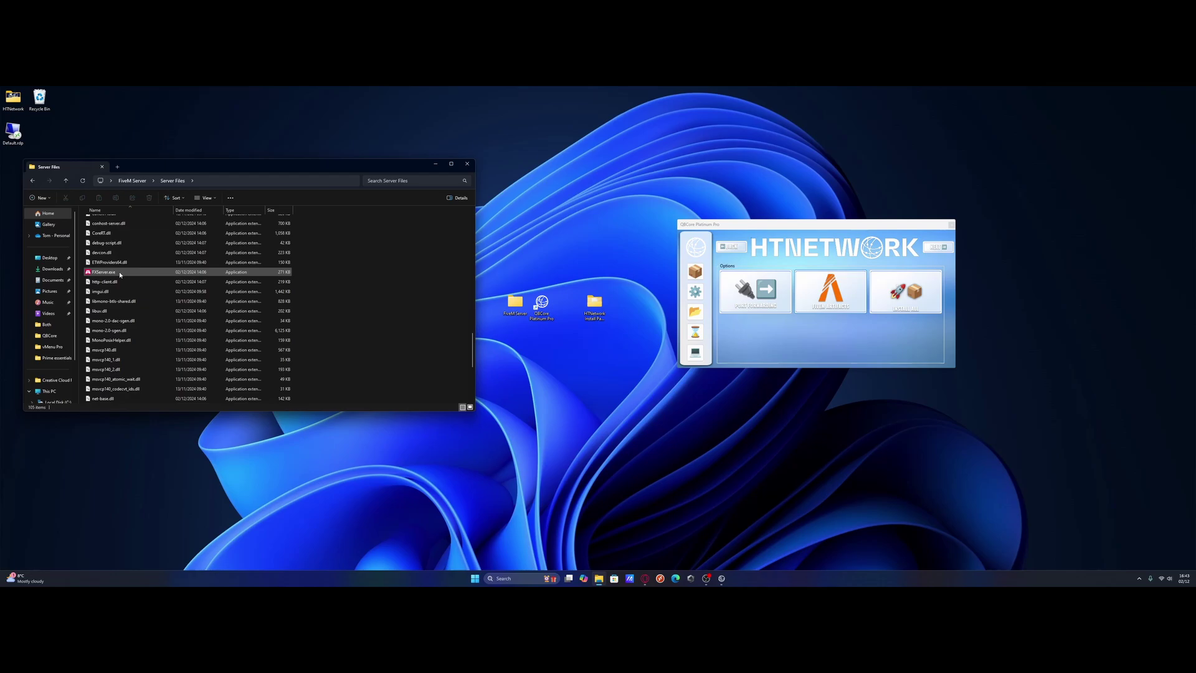
double_click(120, 274)
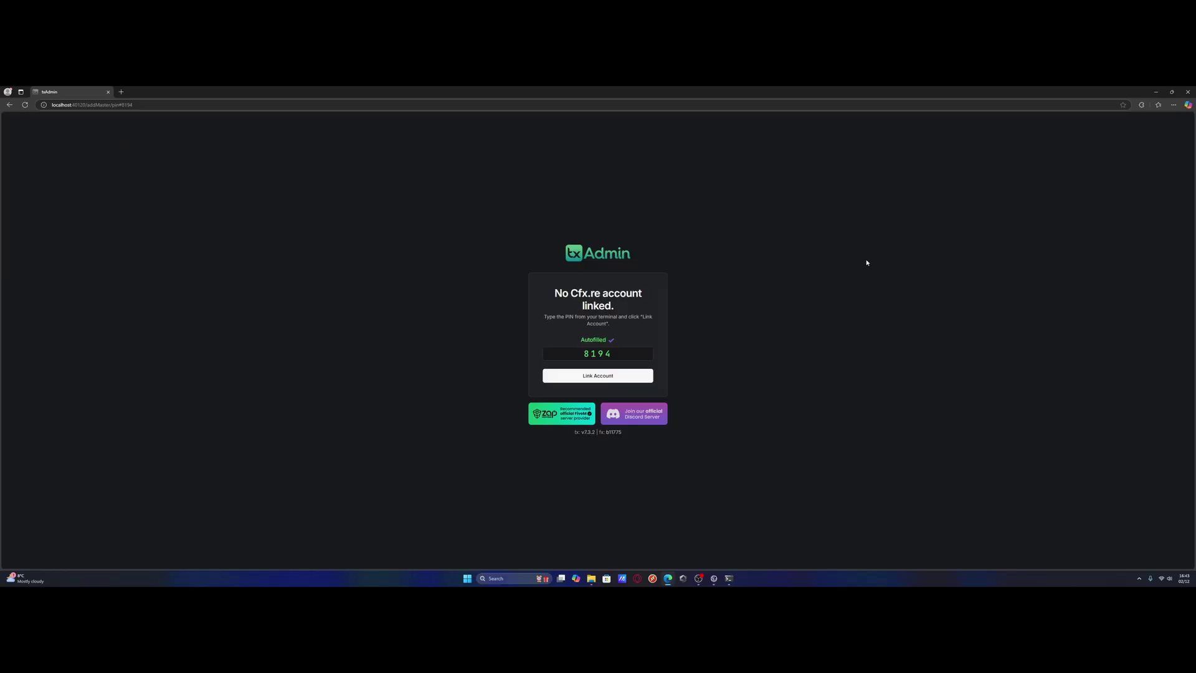
key(Return)
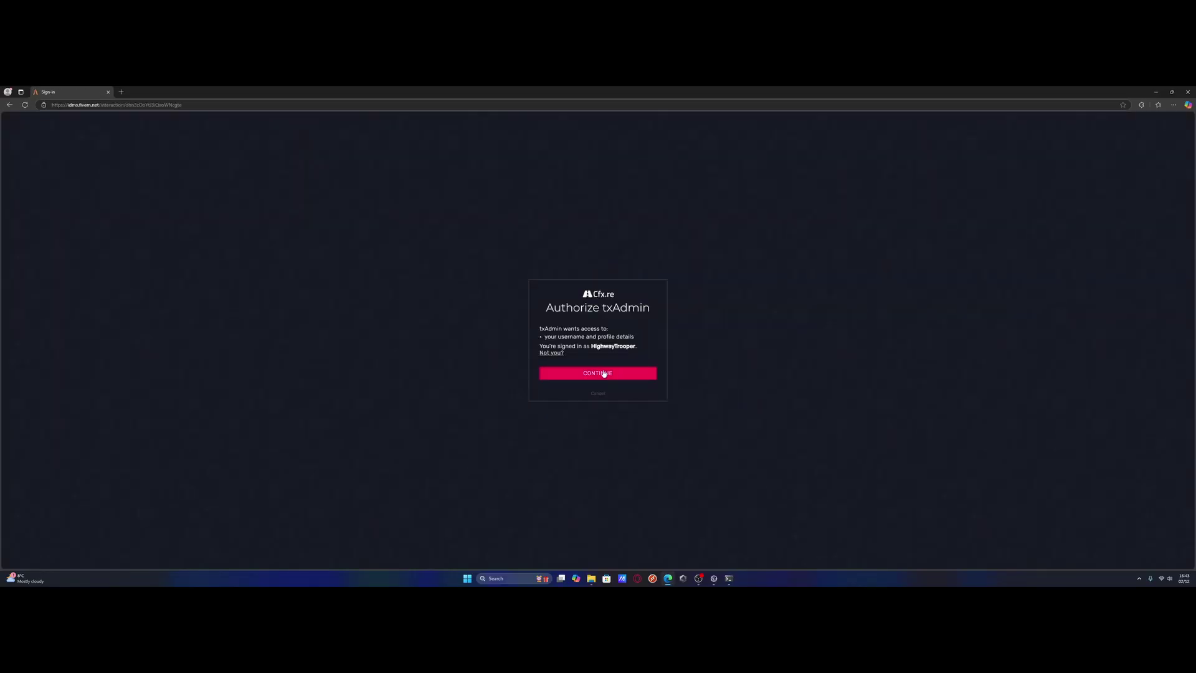
Step: Authorize txAdmin with the Cfx.re account, then register the admin with a backup password and accepted terms
click(609, 374)
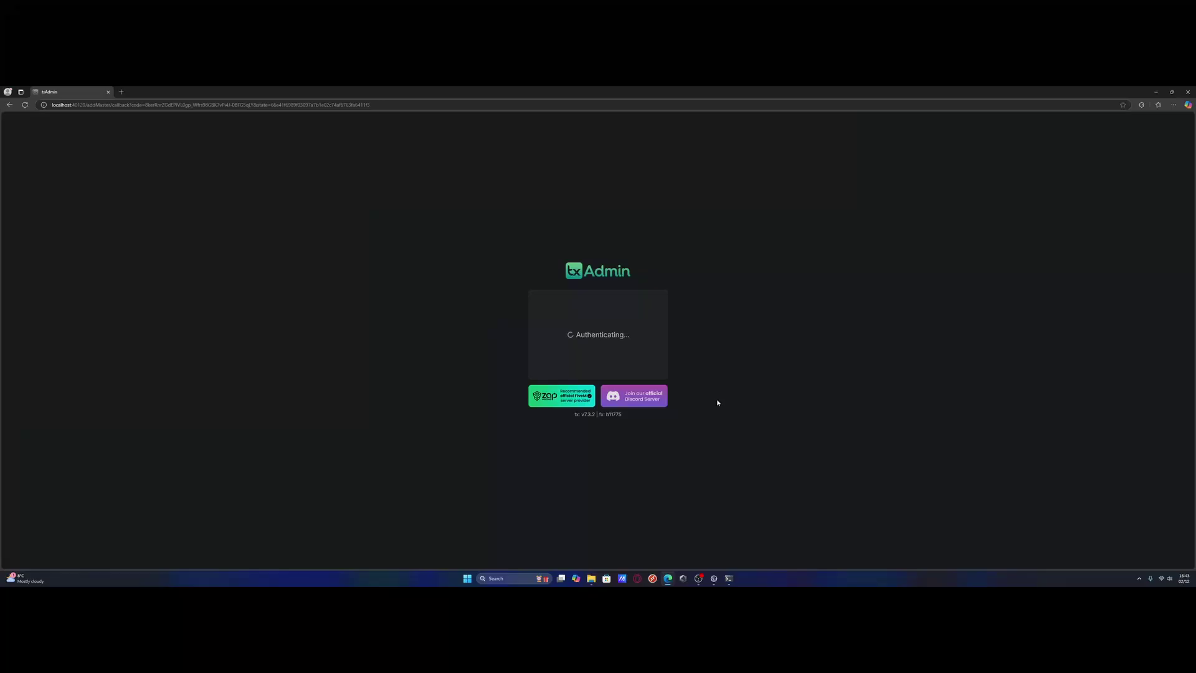
click(569, 336)
text(12)
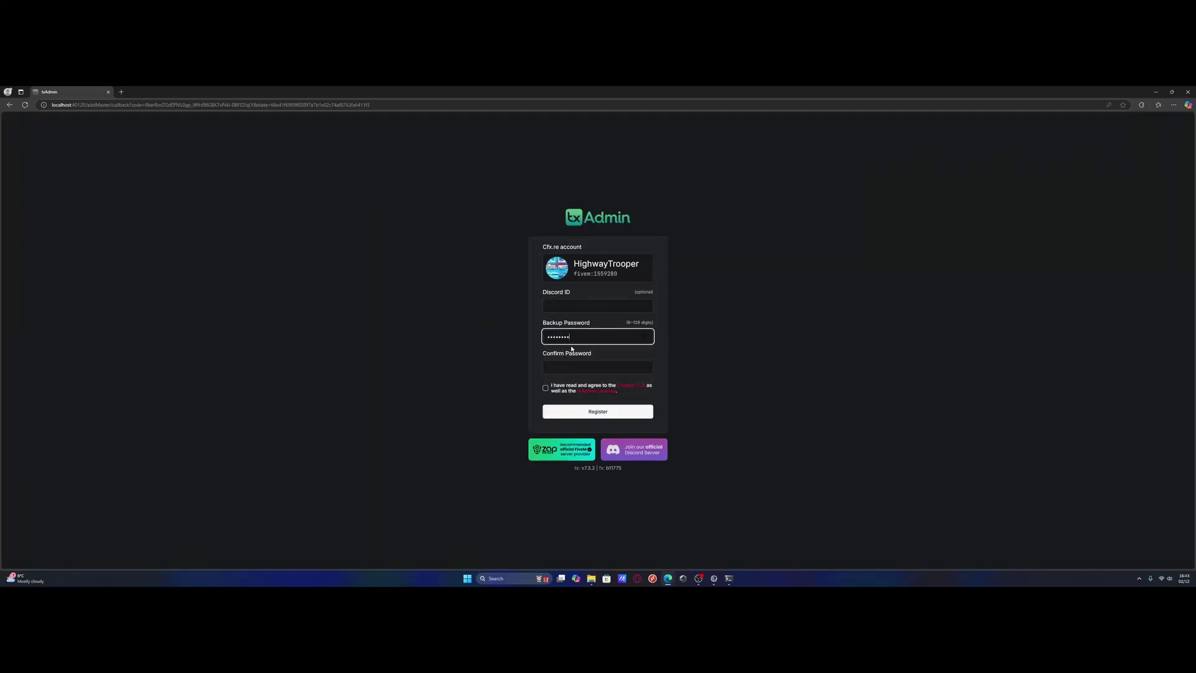
click(579, 389)
click(585, 413)
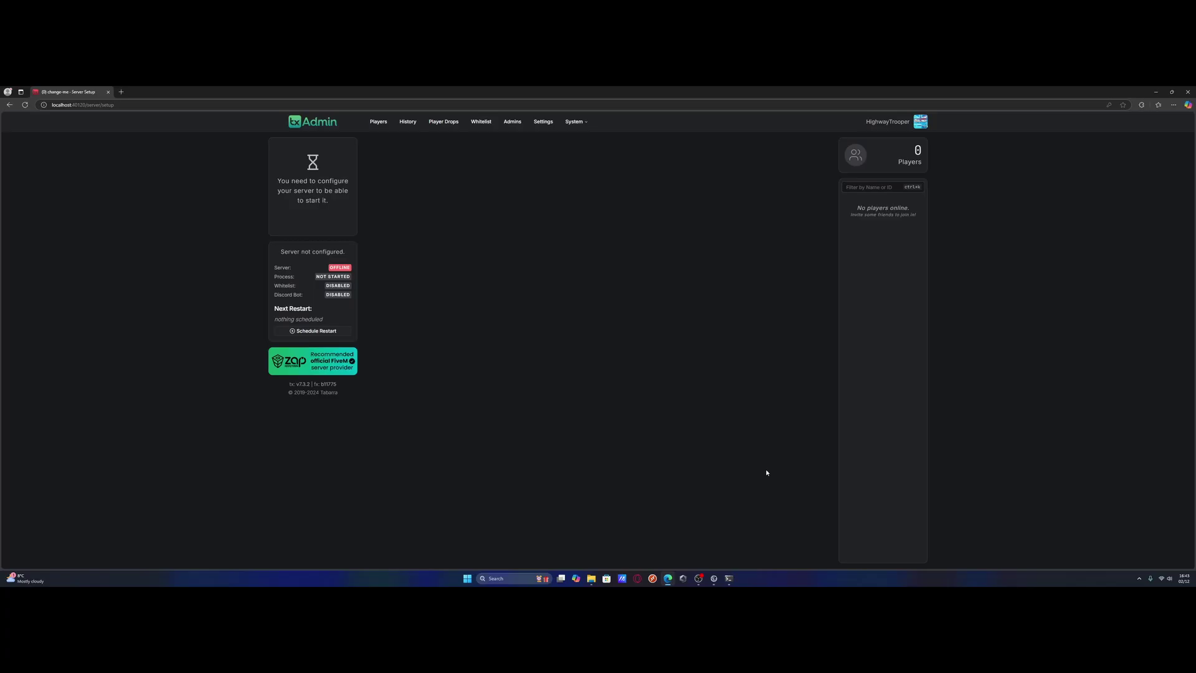
Step: Name the server 'HTNetwork Video' and pick the QBCore Framework popular recipe with the suggested data location
click(508, 192)
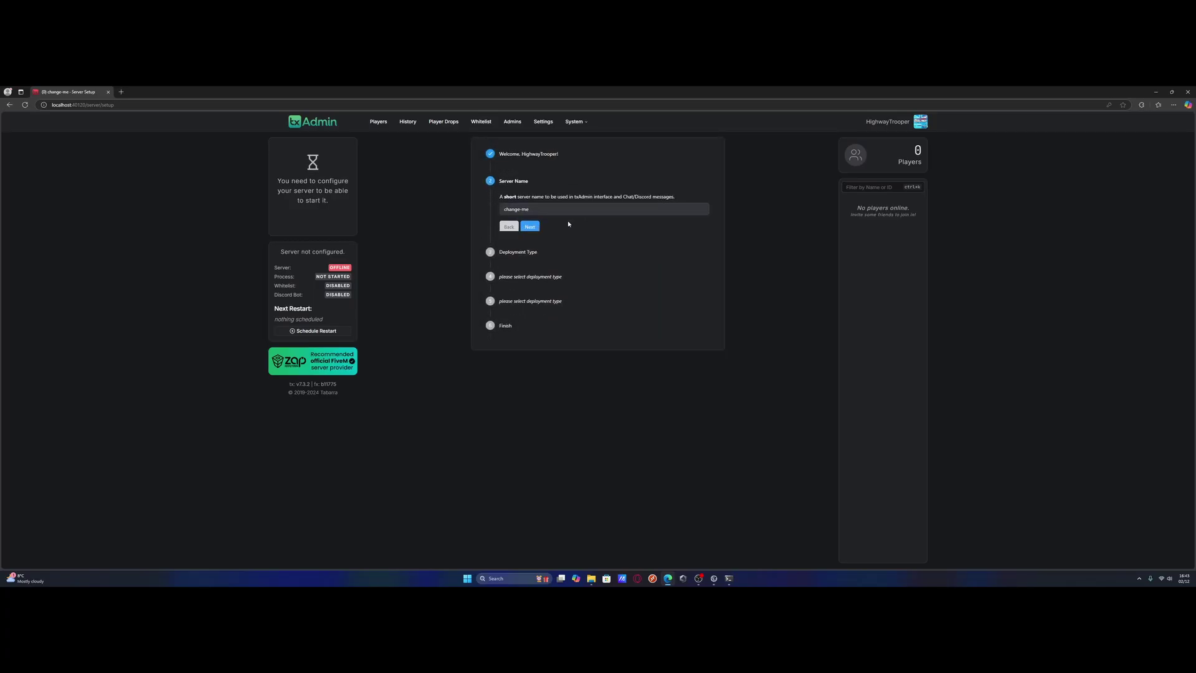
text(HTNe)
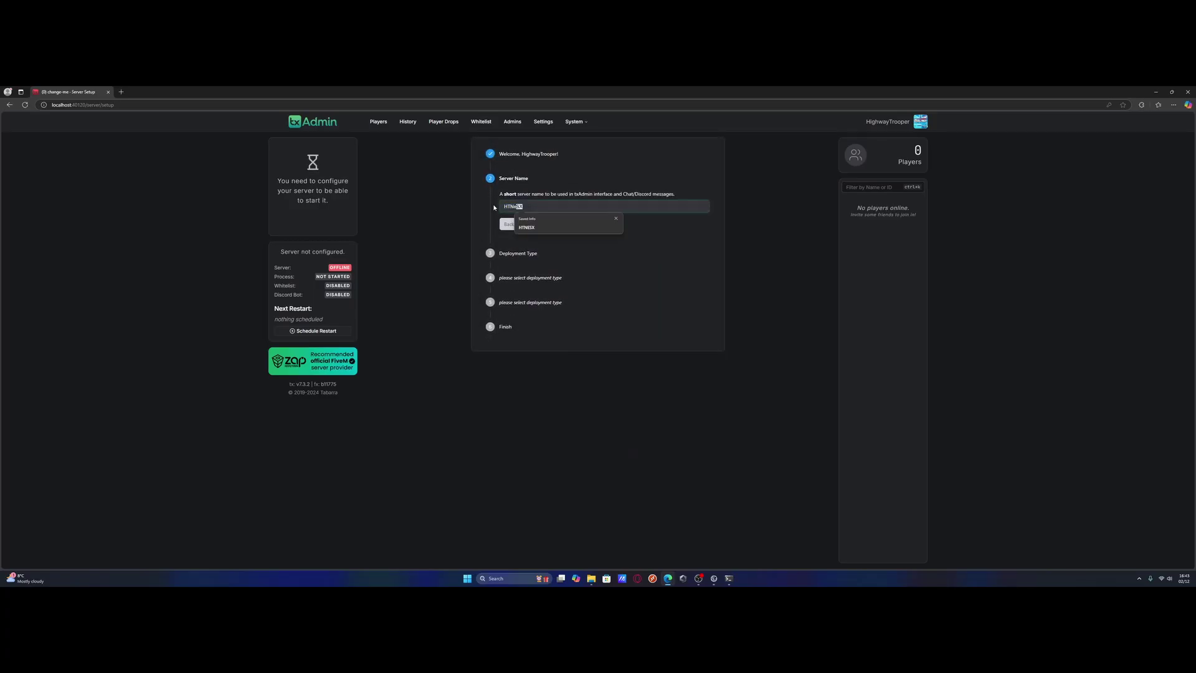
text(twork Video)
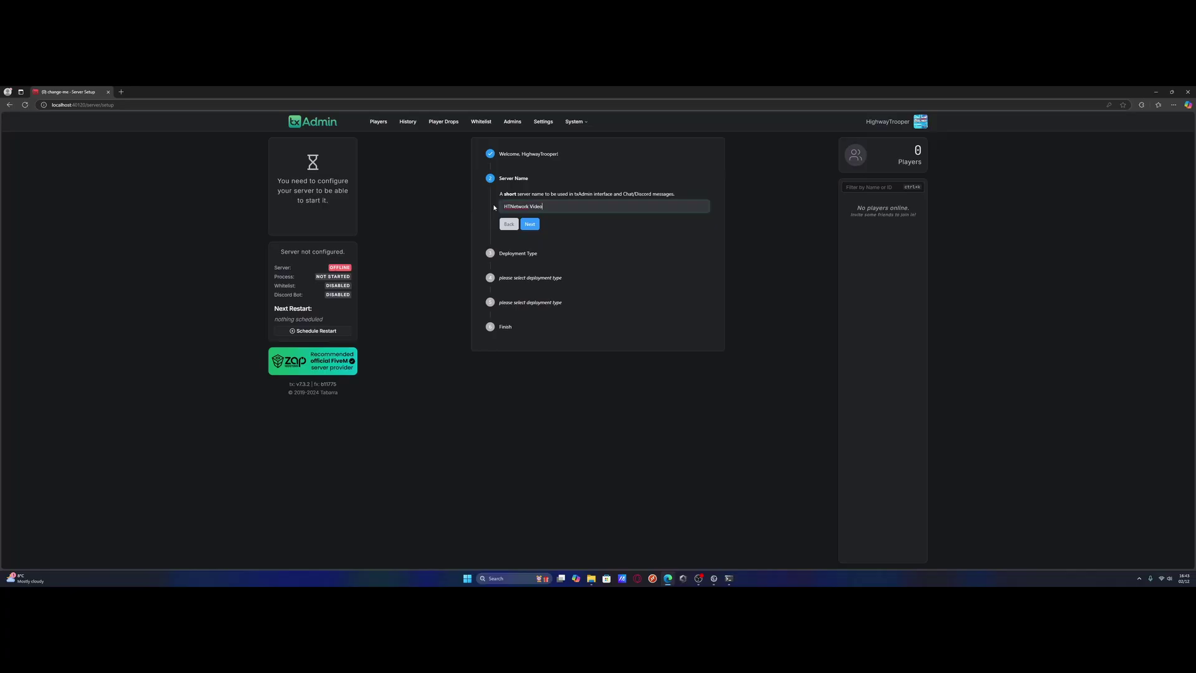
click(528, 225)
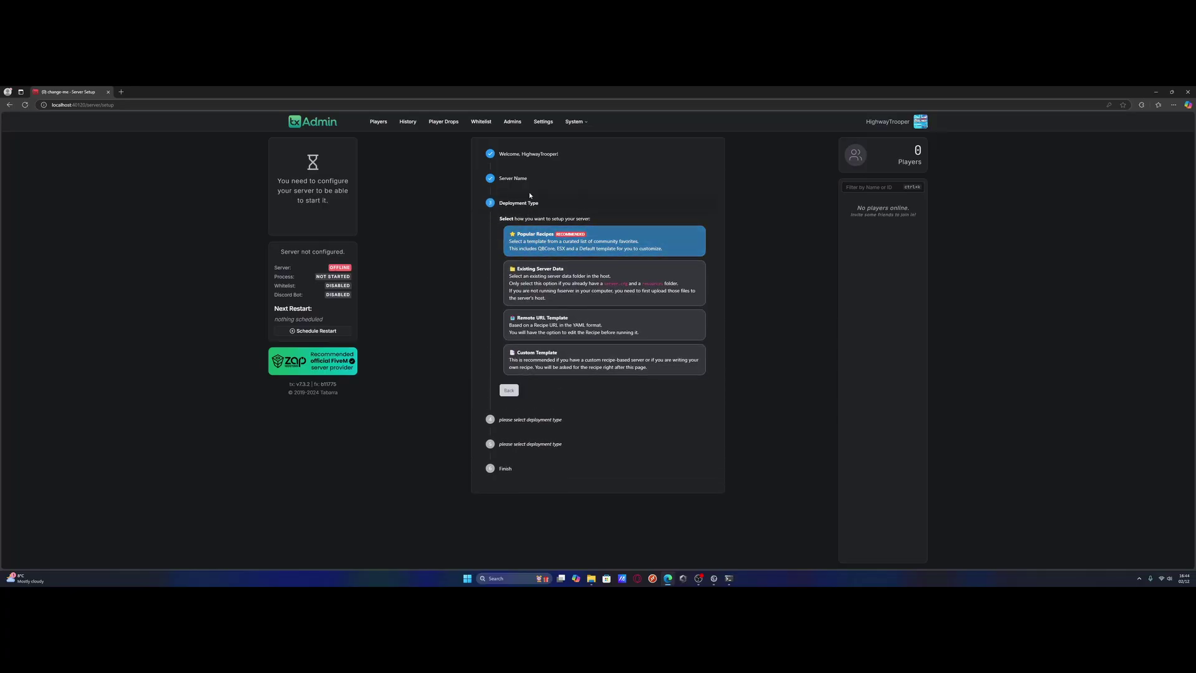
click(547, 245)
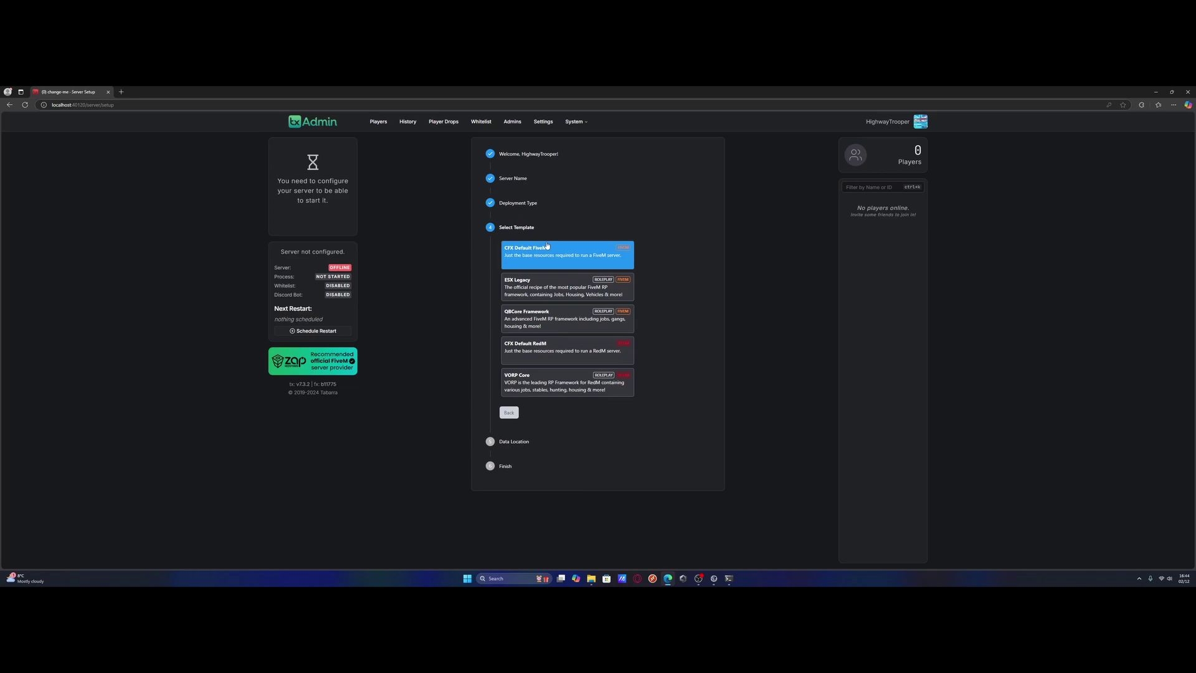
click(523, 321)
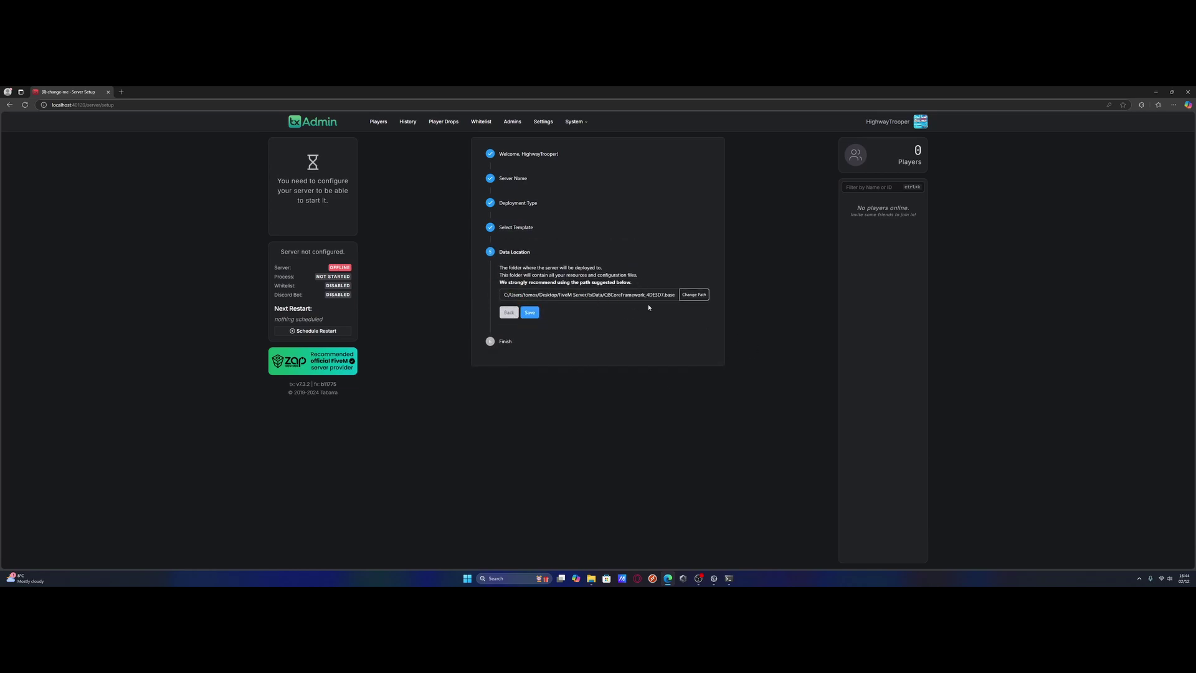
click(529, 312)
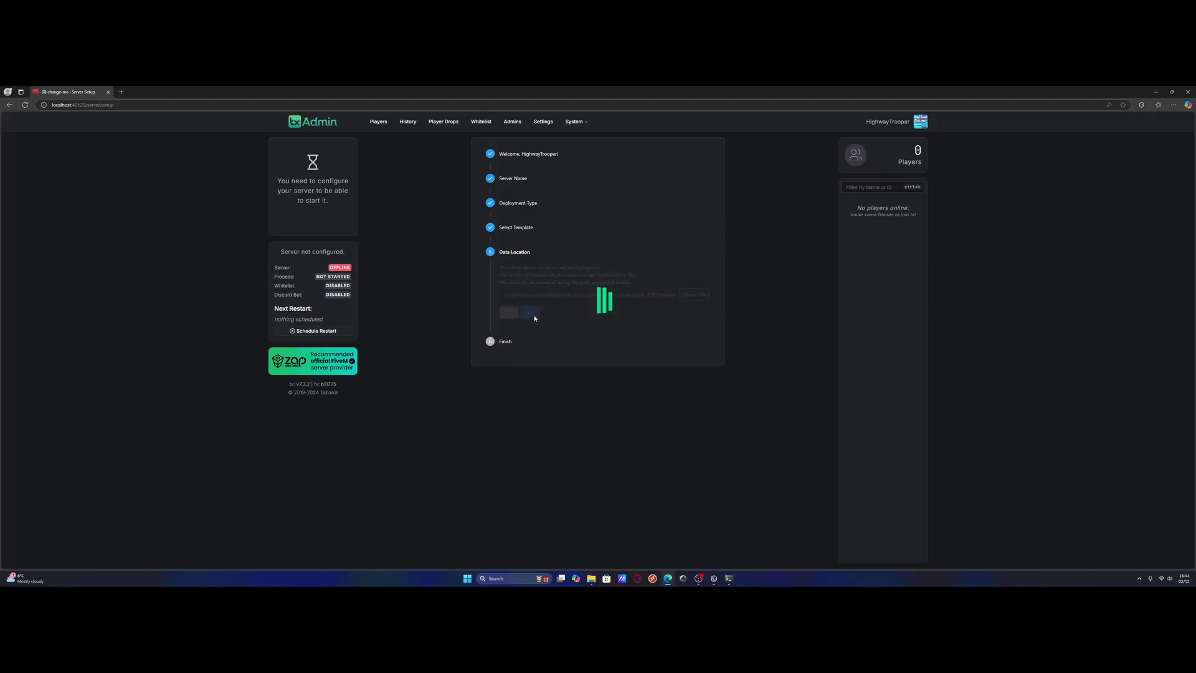
Step: Accept the reviewed QBCore recipe in the deployer and launch Cfx.re Keymaster for a license key
click(529, 327)
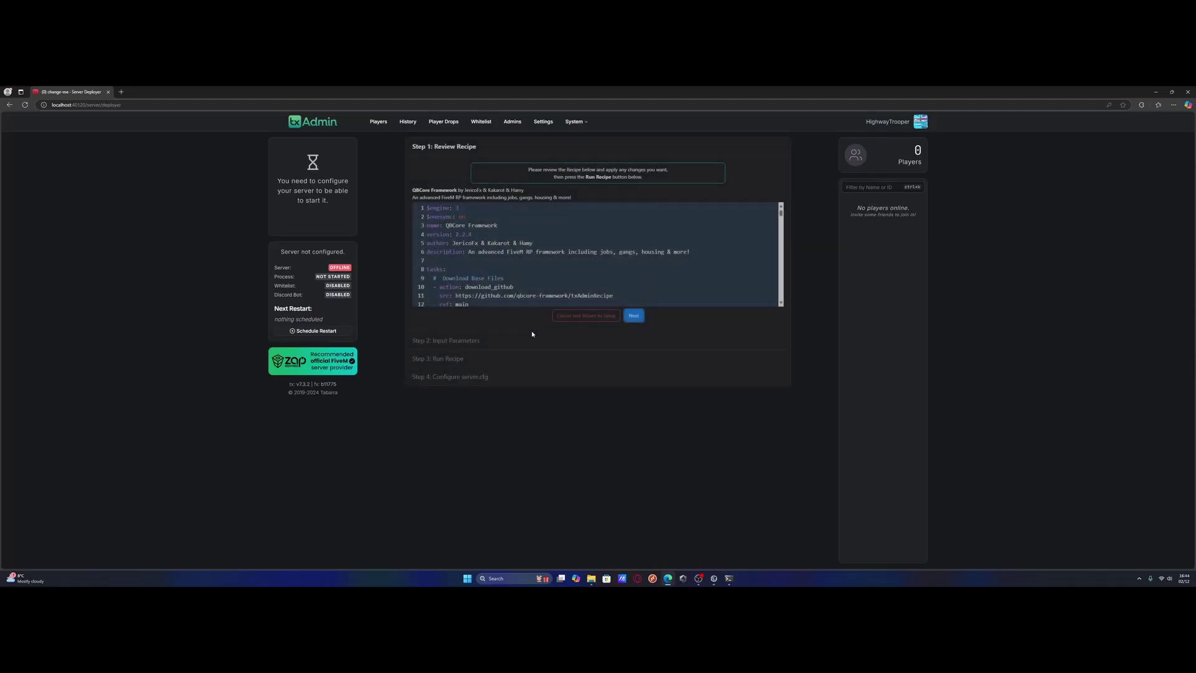
click(633, 315)
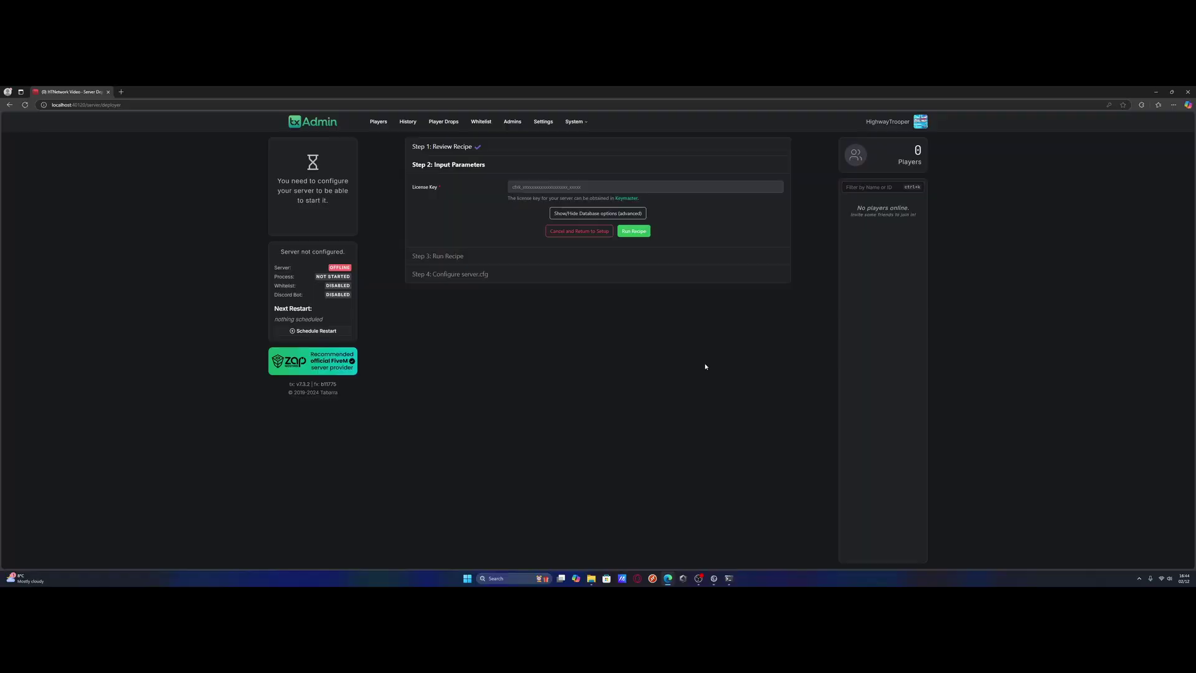
click(627, 199)
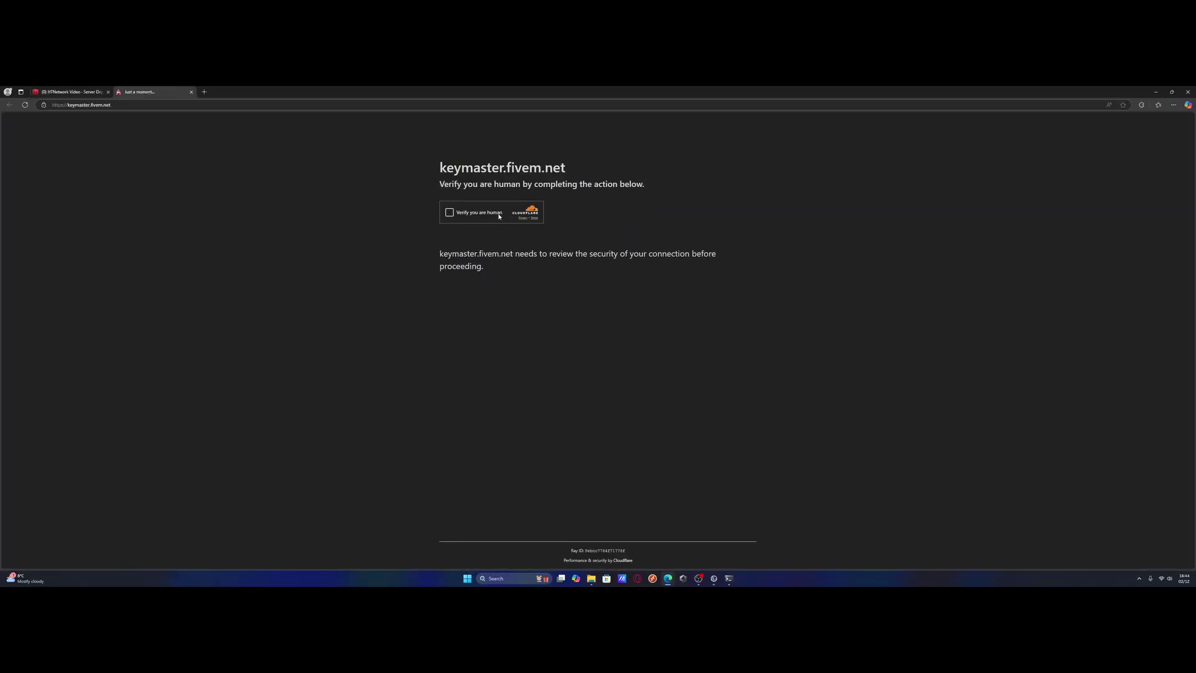
Step: Pass verification, sign in to Keymaster, and delete the old server named htn
click(498, 216)
click(411, 142)
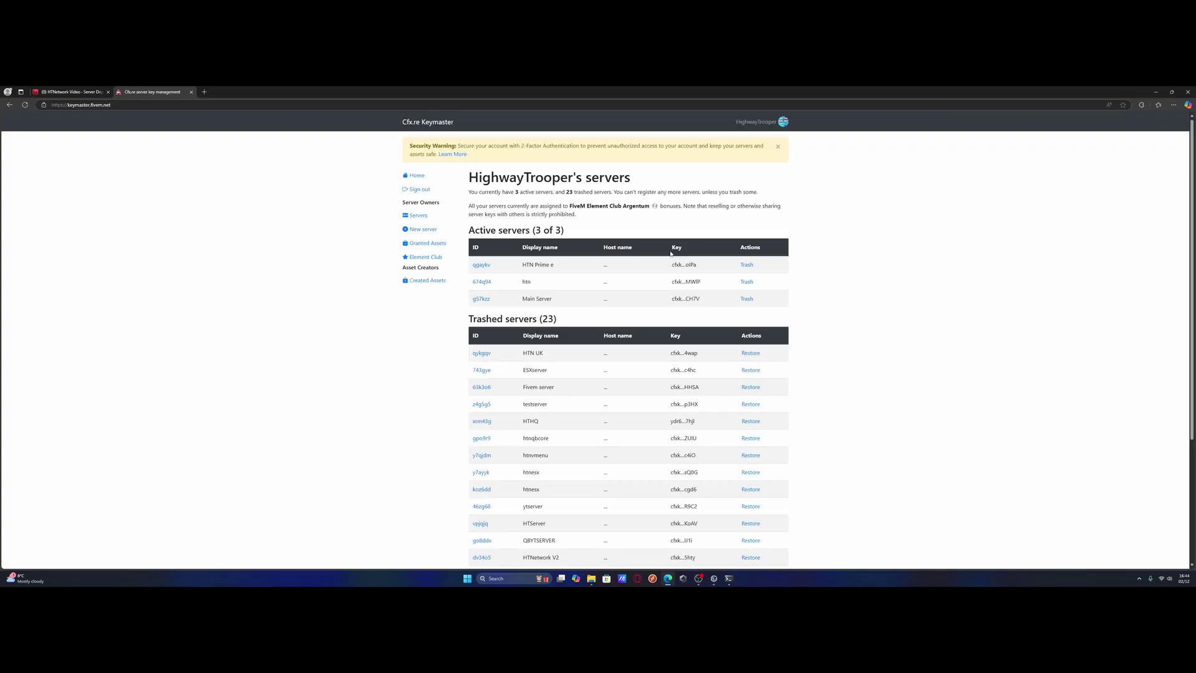
click(746, 282)
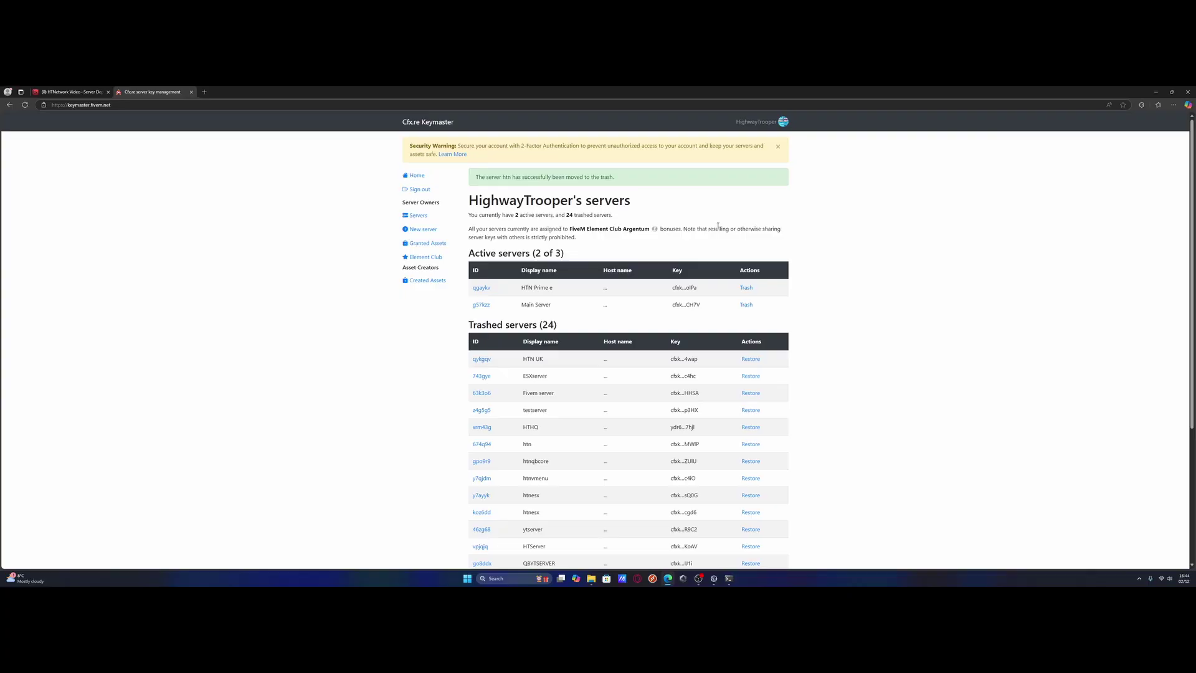
Step: Register a new server named 'HTN', copy its generated key, and return to txAdmin
click(419, 230)
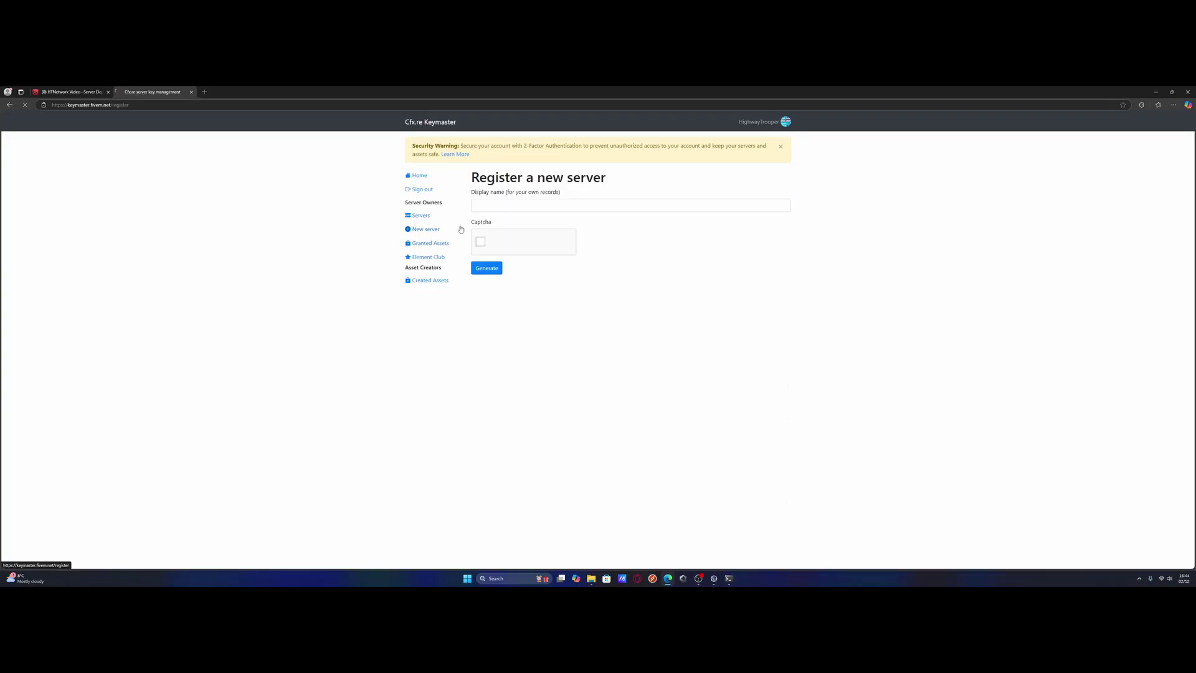
click(495, 208)
text(HTN)
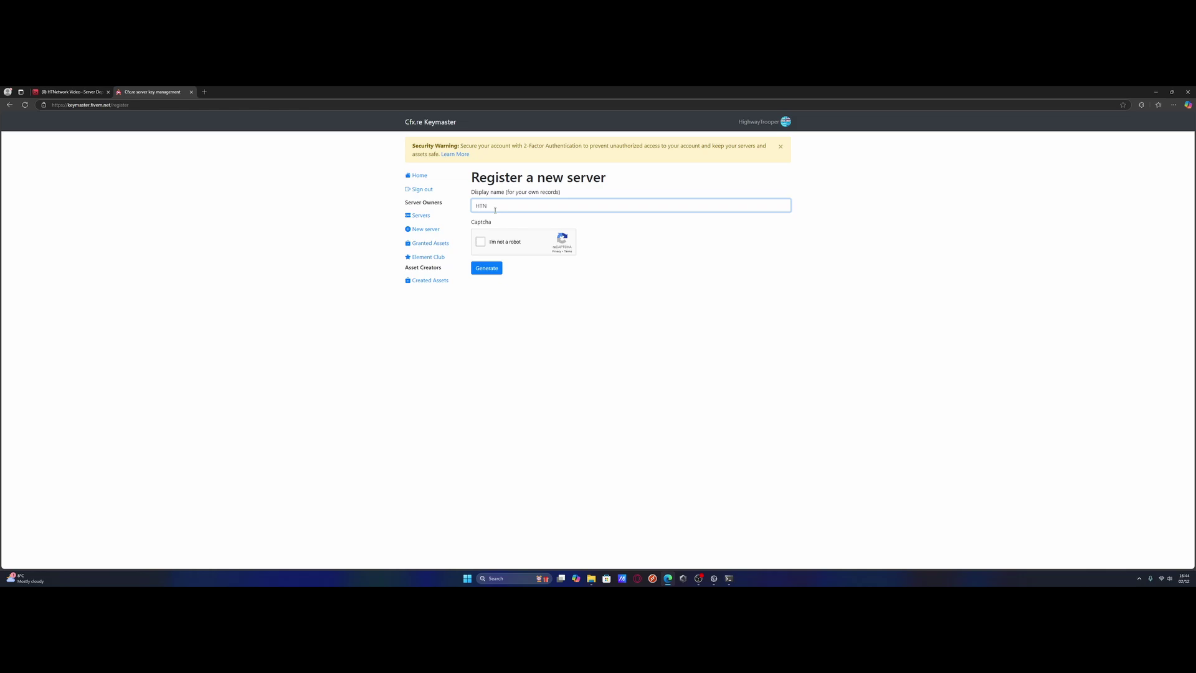
click(480, 241)
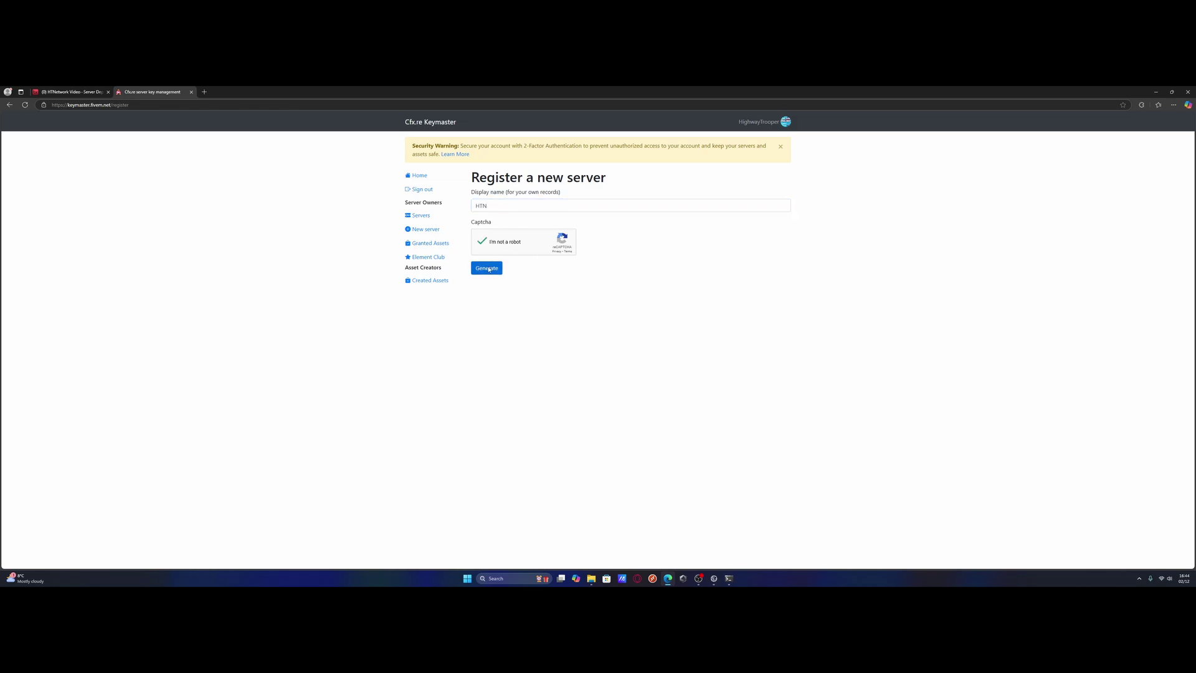
click(487, 268)
click(588, 318)
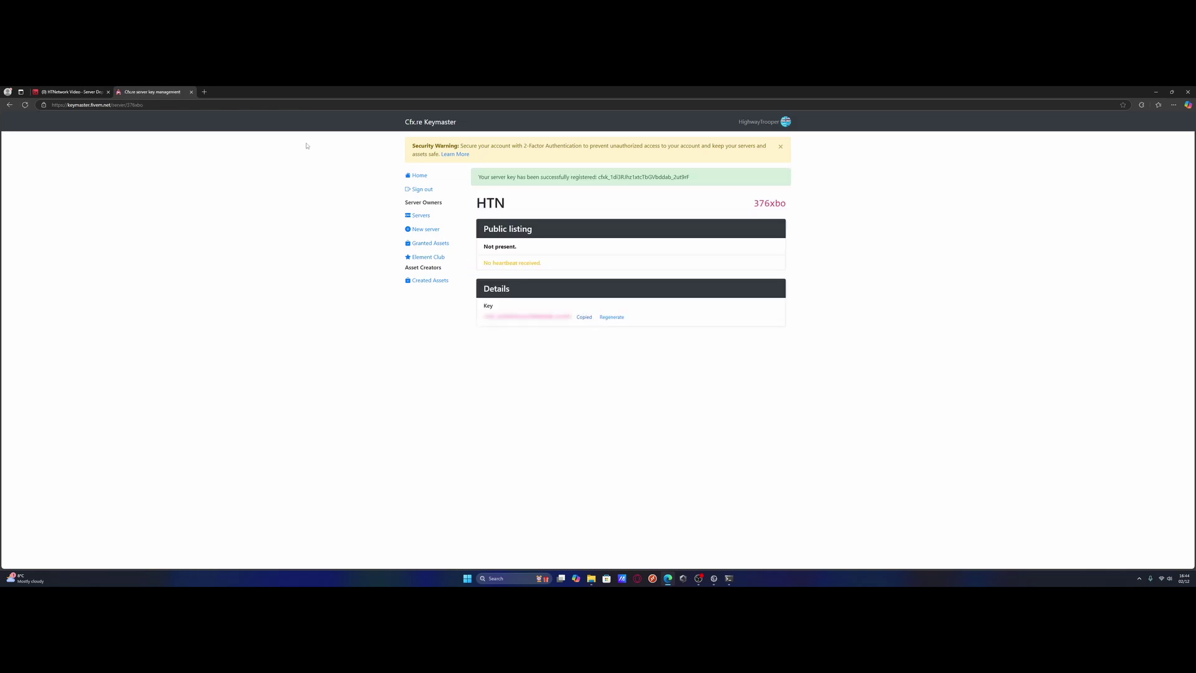
click(98, 92)
Step: Close Keymaster and paste the copied server key into txAdmin's License Key field
click(191, 91)
click(684, 187)
key(ctrl+v)
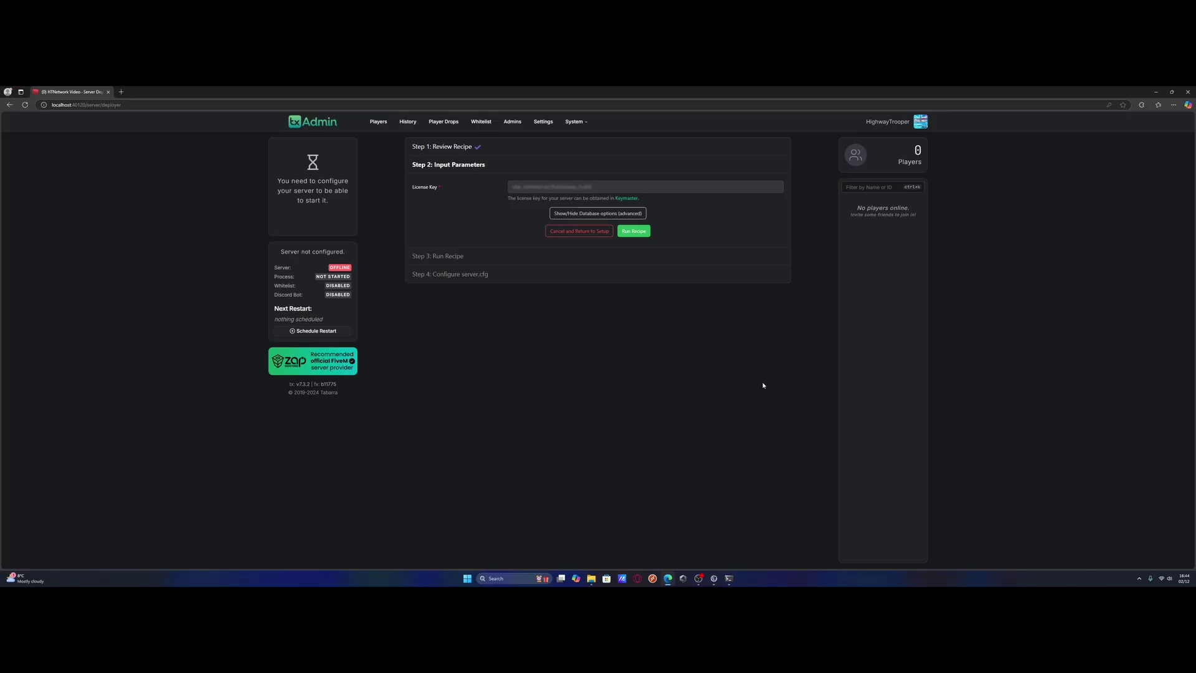
Step: Launch XAMPP Control Panel and start the MySQL and Apache services
click(504, 578)
text(x)
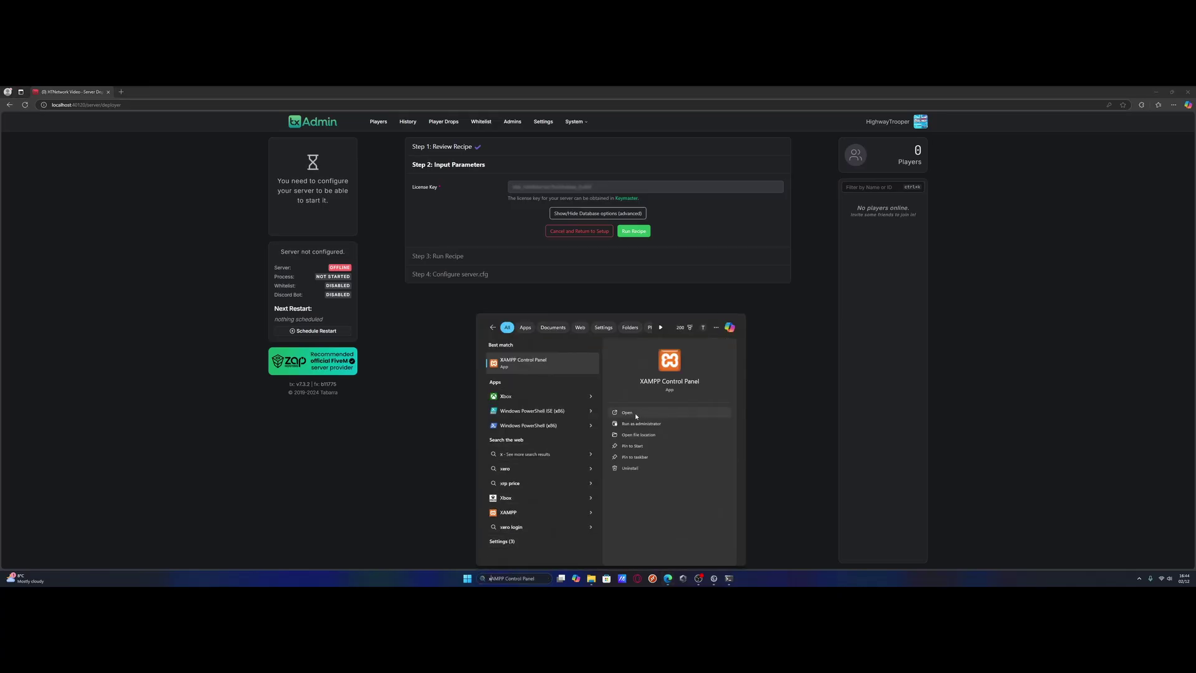
click(636, 413)
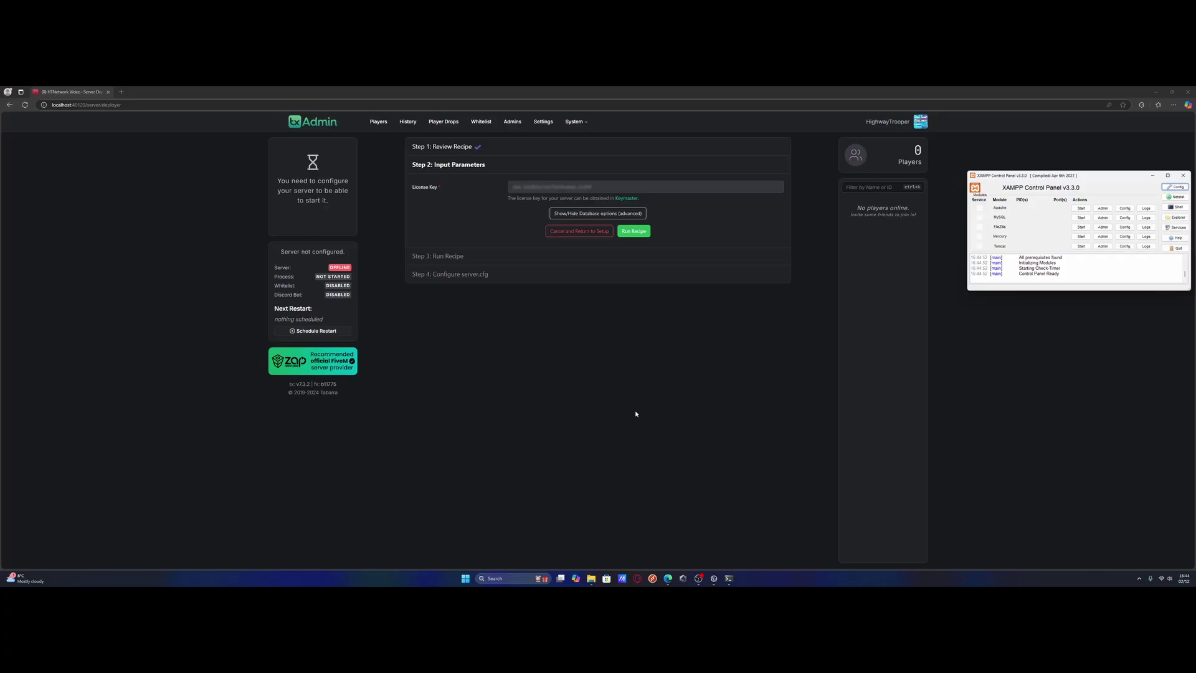
click(1082, 218)
click(1082, 207)
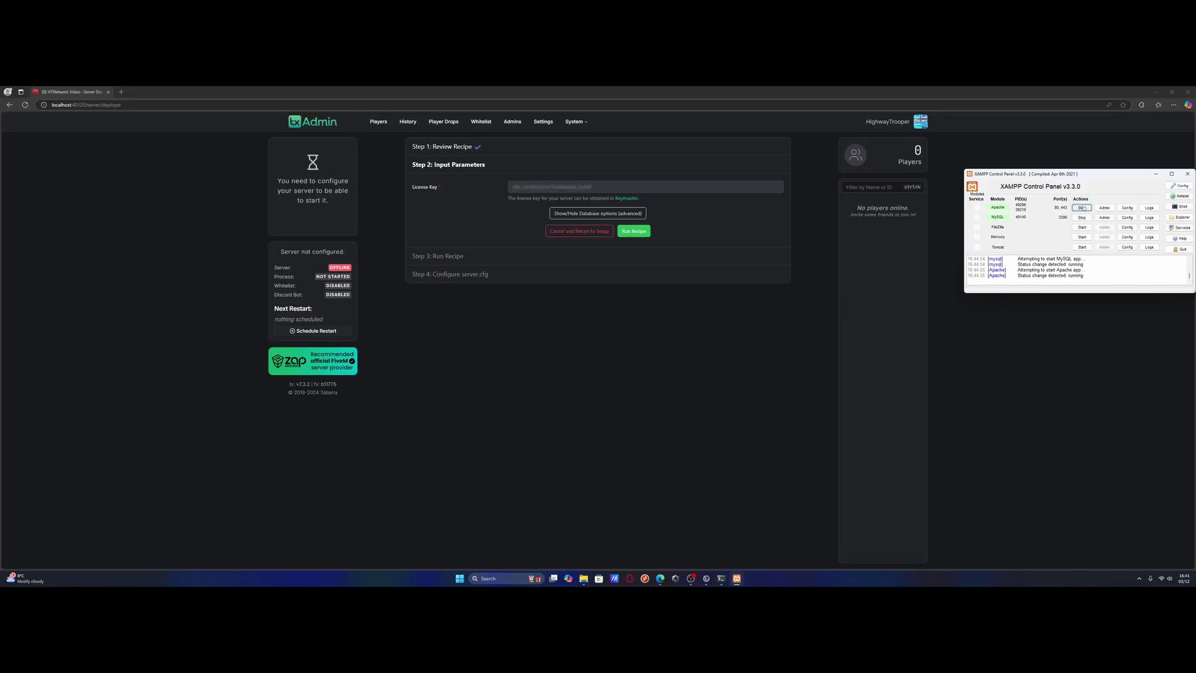
Step: Run the QBCore recipe, then save the generated server.cfg and start the server
click(1186, 174)
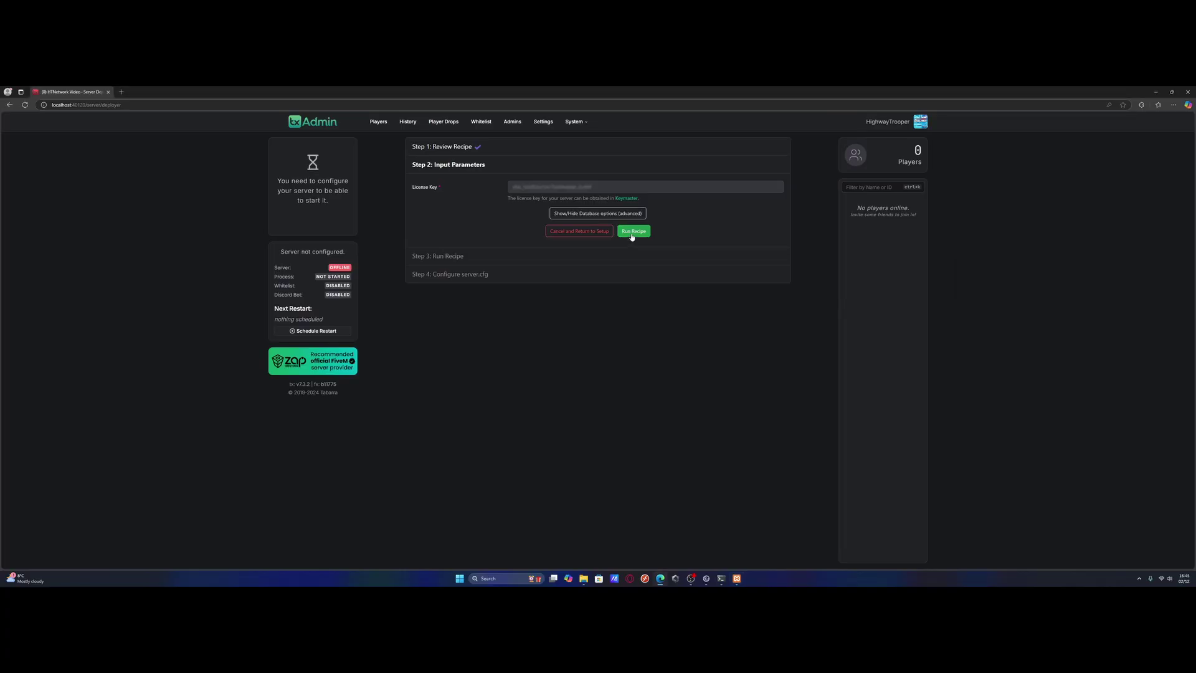
click(633, 231)
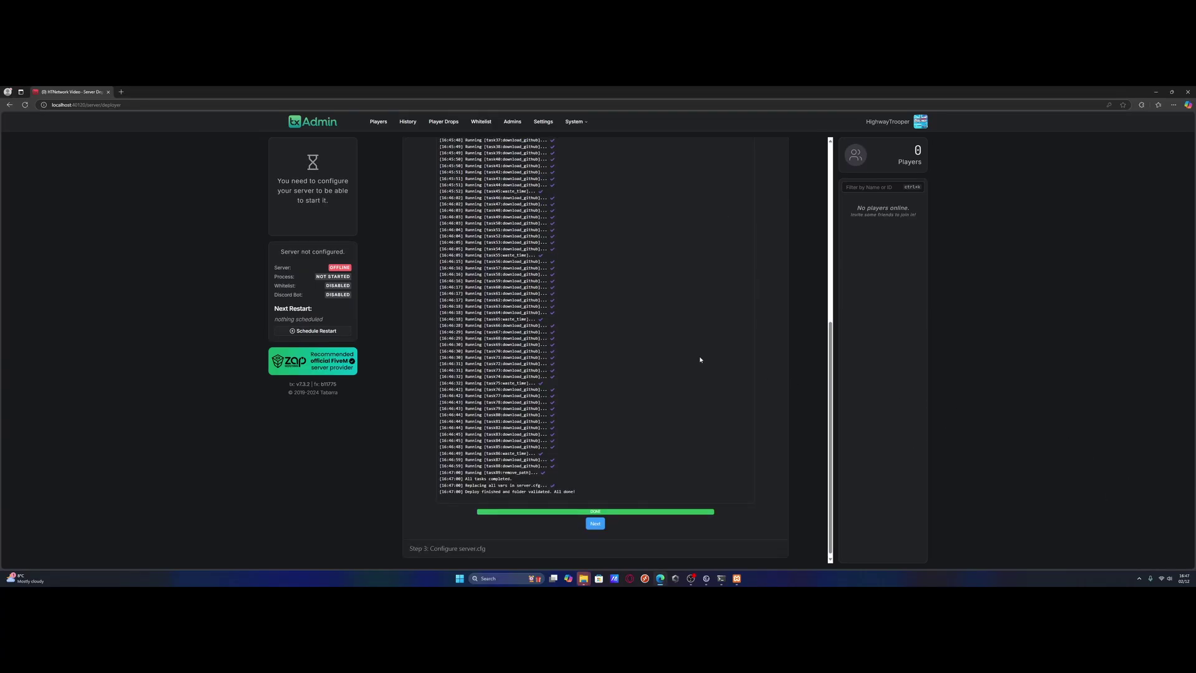
click(596, 521)
scroll(598, 311, down, 3)
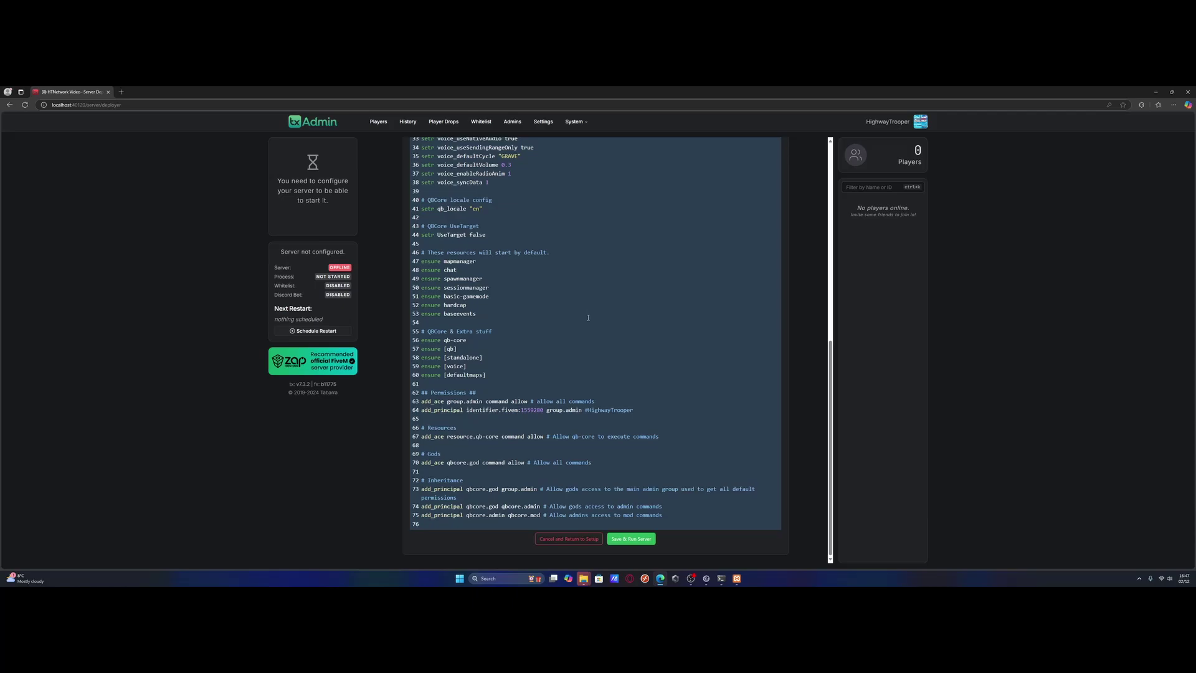
click(631, 539)
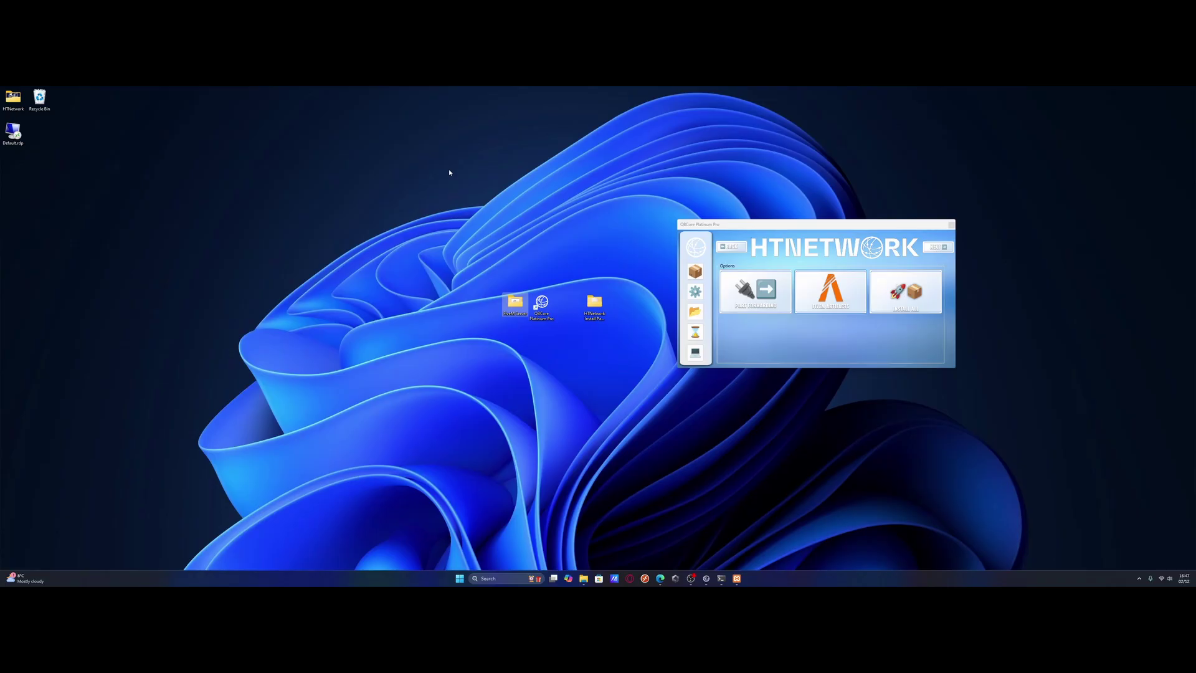
Step: Select Desktop > FiveM Server as the installer's server folder and acknowledge the saved message
click(791, 348)
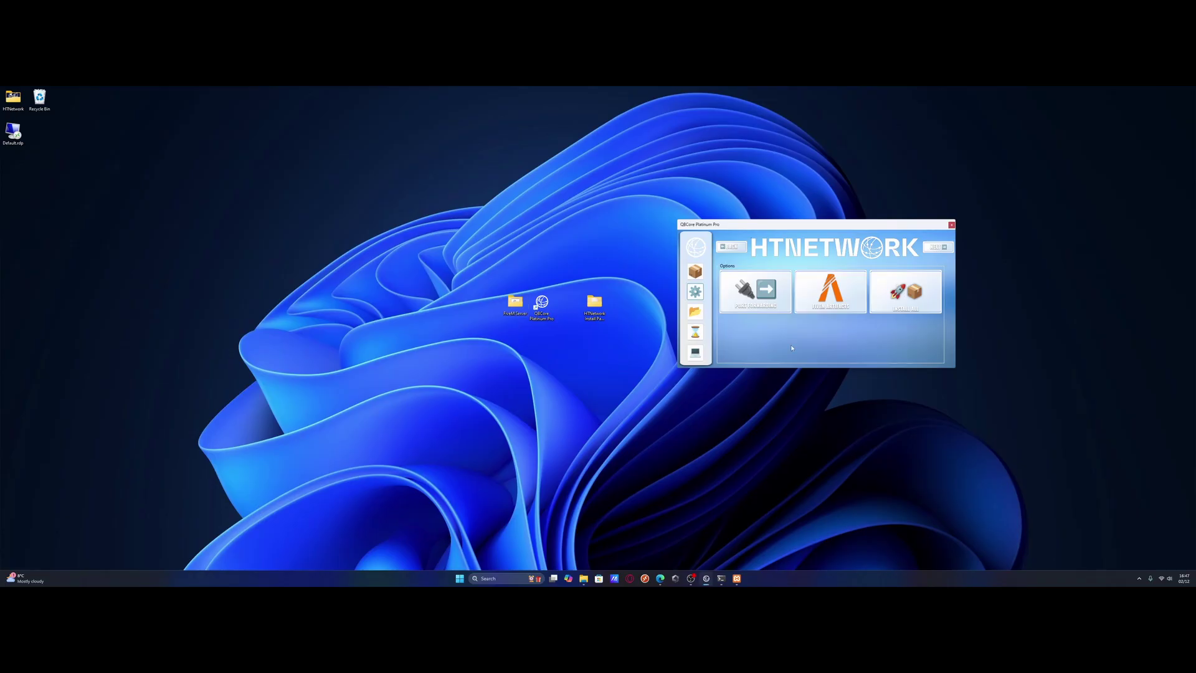
click(696, 353)
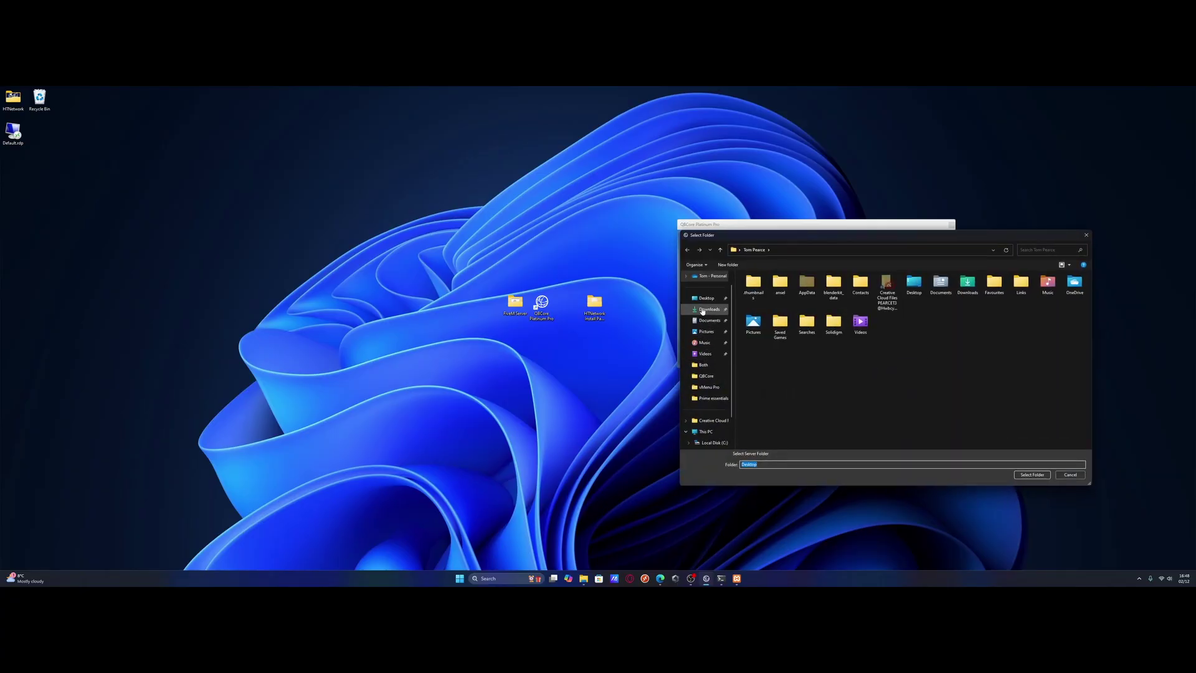
click(760, 285)
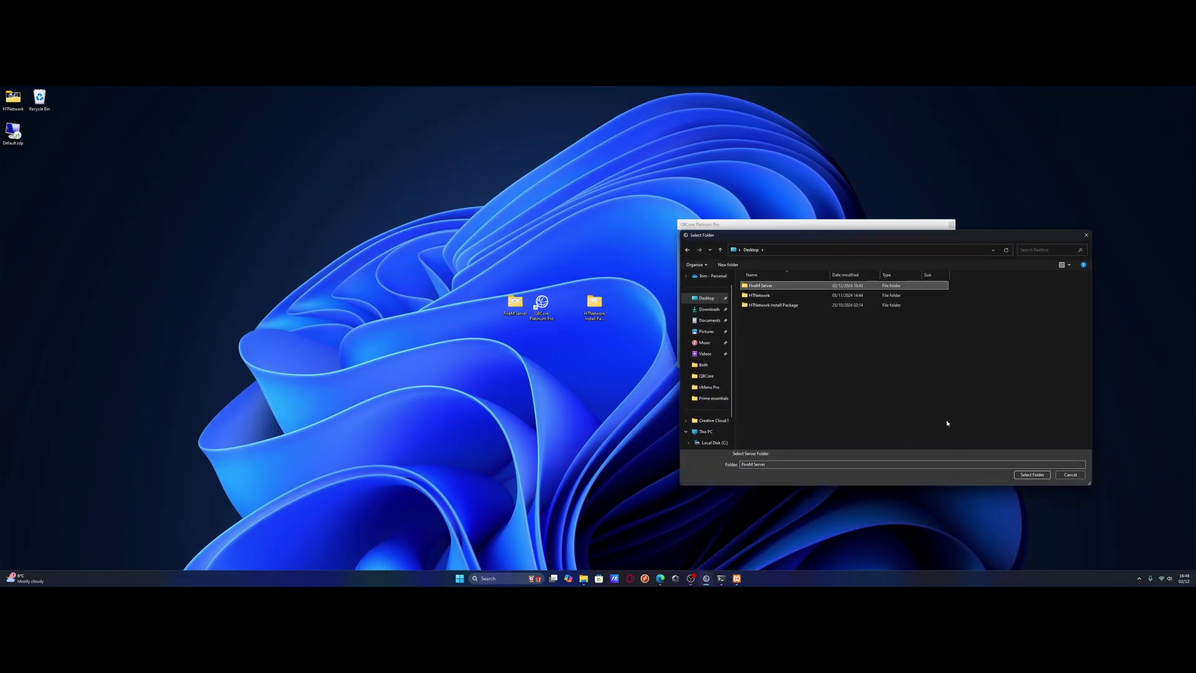
click(1034, 475)
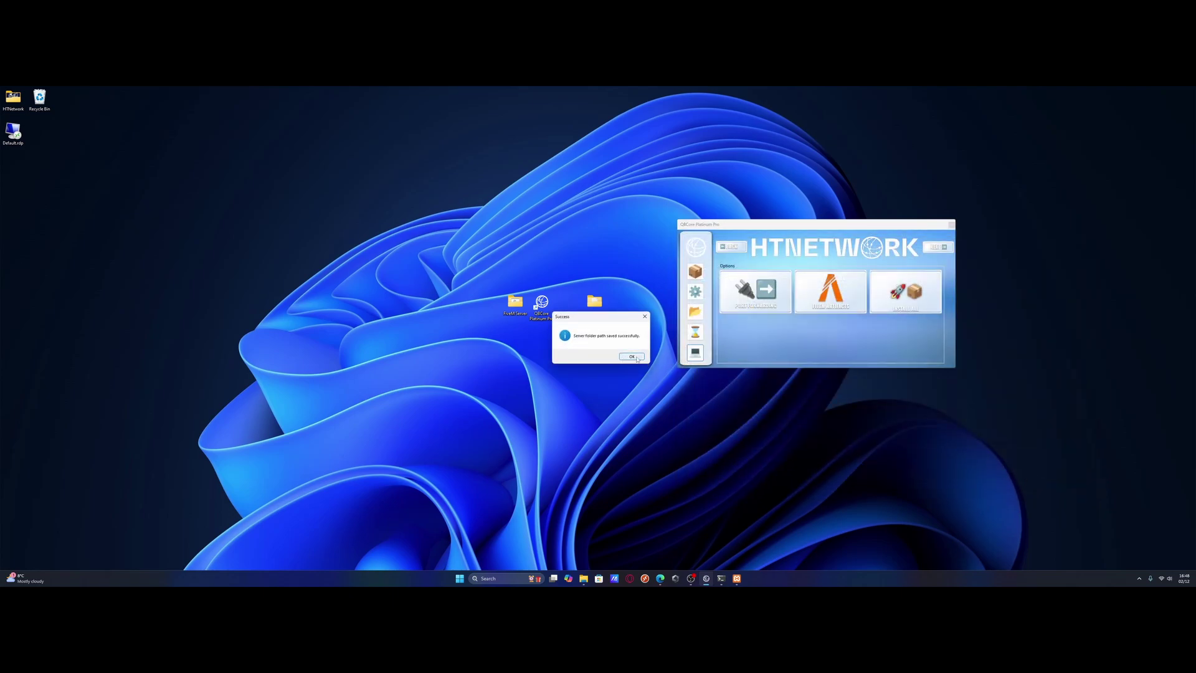
click(632, 356)
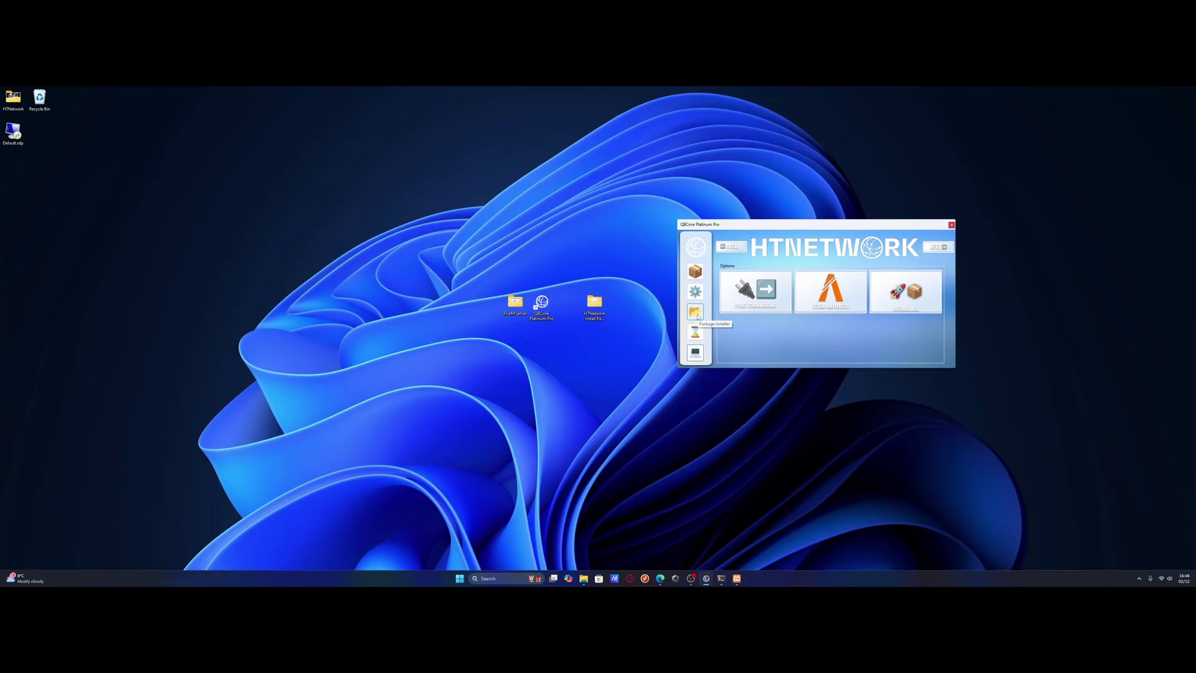
Step: Install the Desktop's 'HTNetwork Install Package' folder via Package Installer and acknowledge completion
click(697, 315)
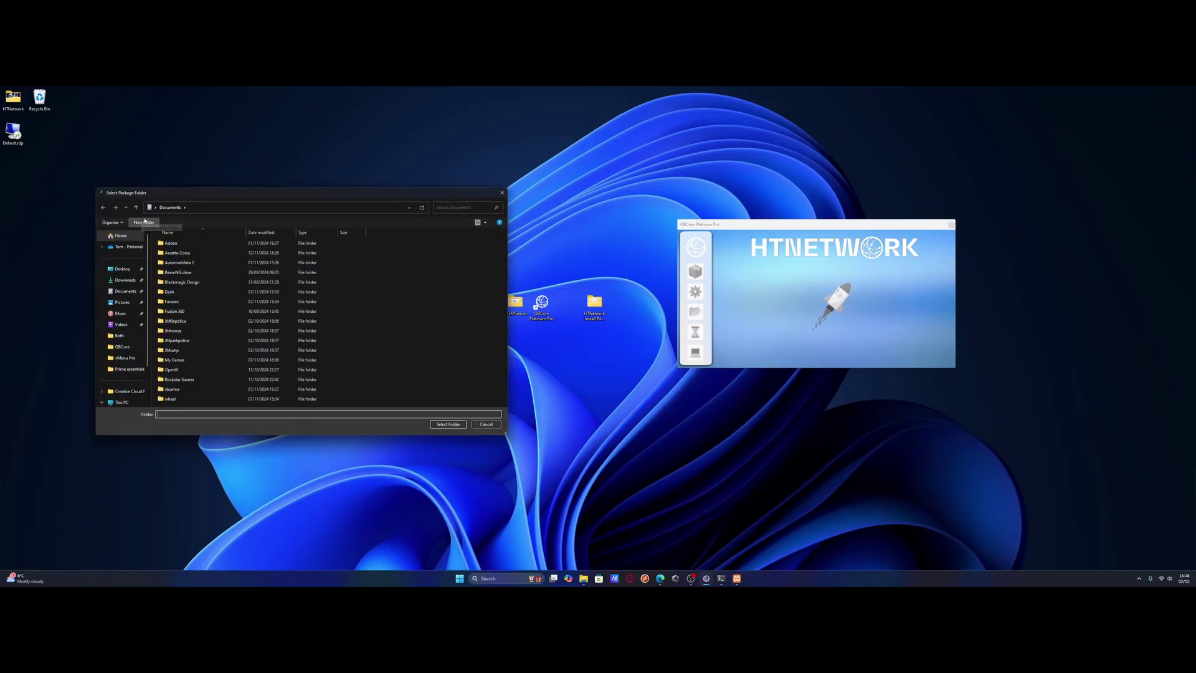
click(121, 269)
click(180, 263)
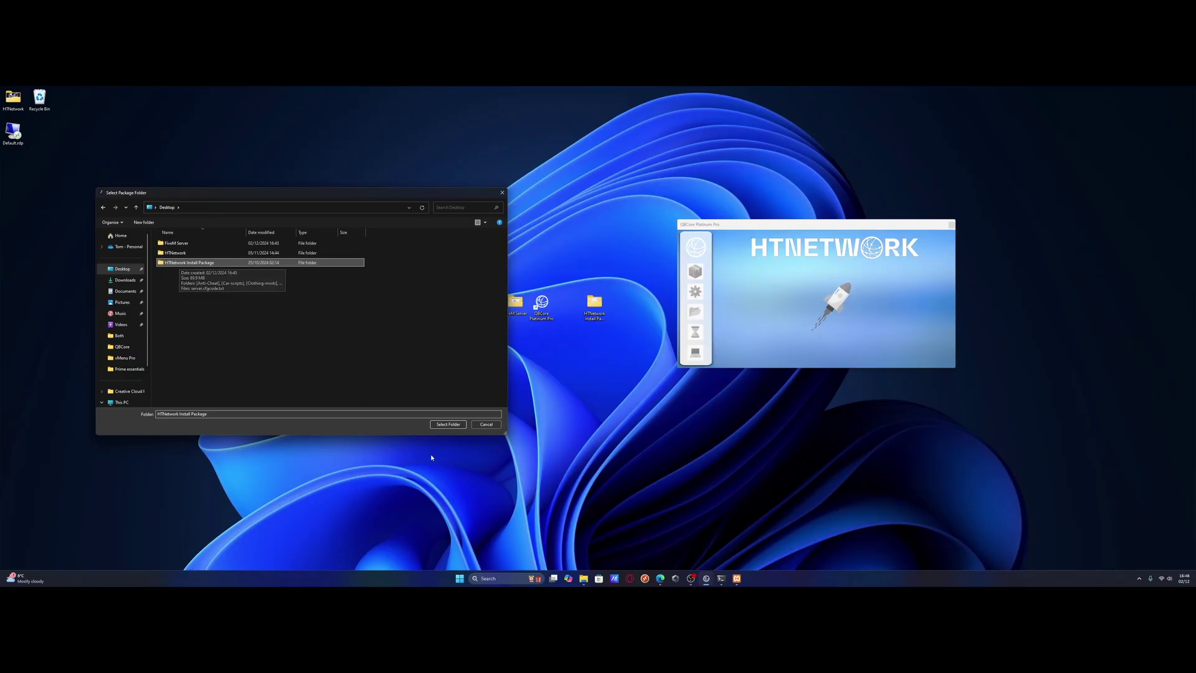
click(449, 427)
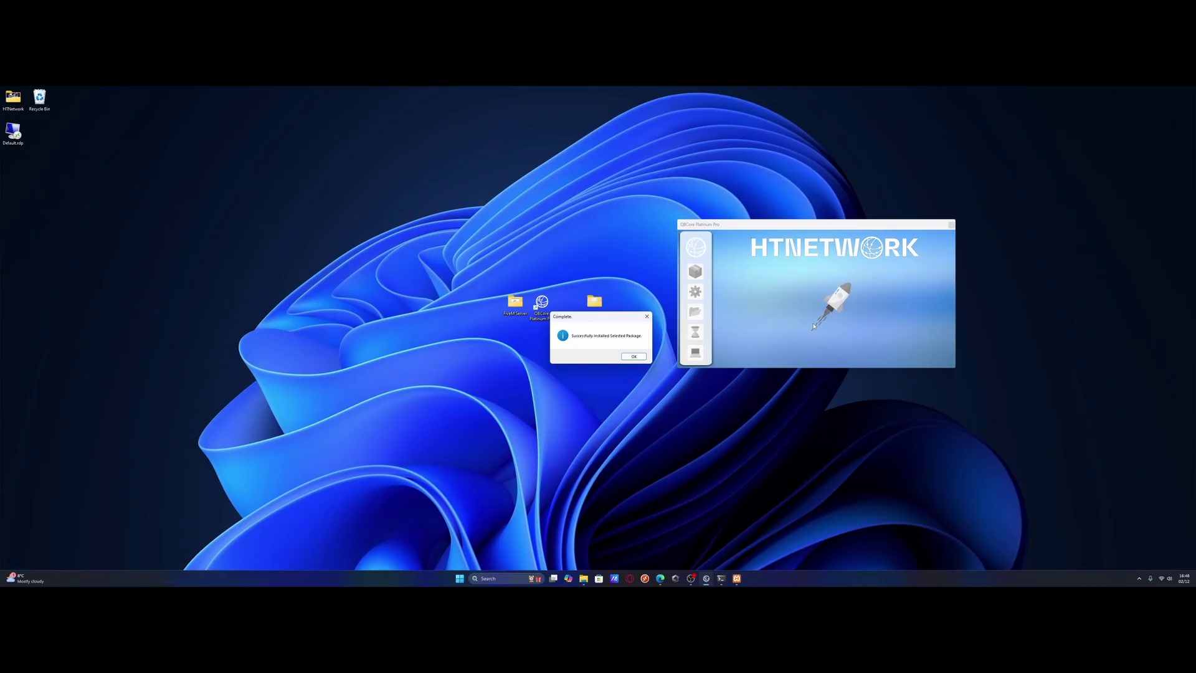
click(633, 357)
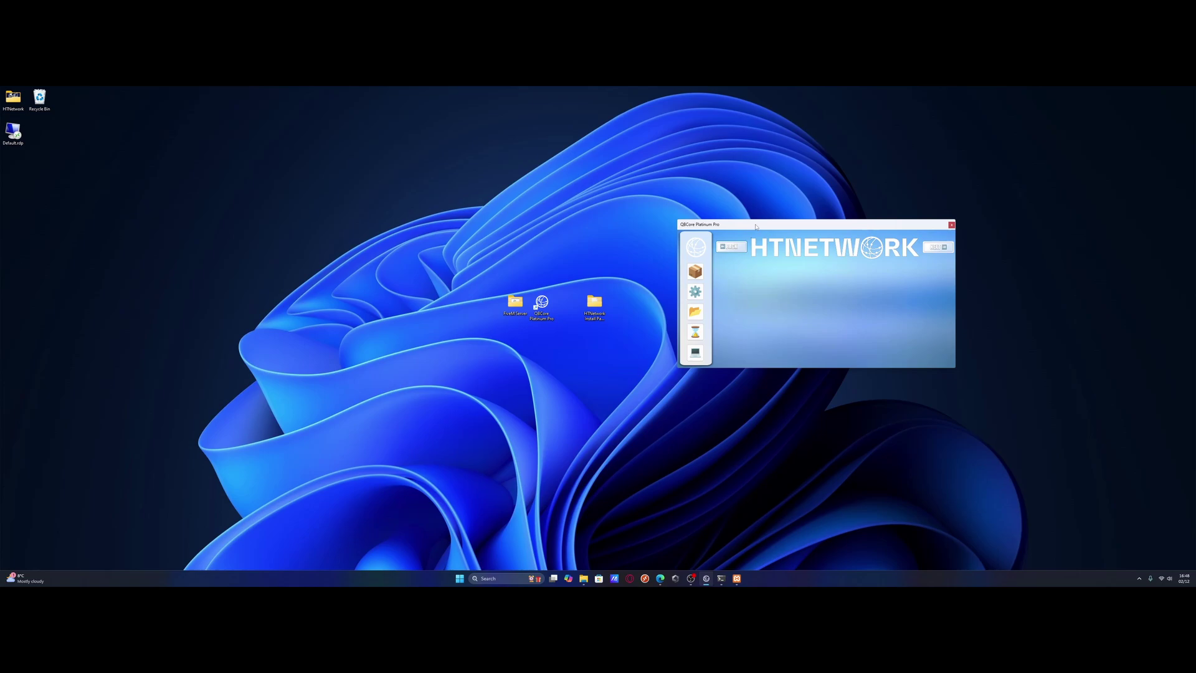
Step: Open Mod Lists and view the QBCore mods page
click(694, 272)
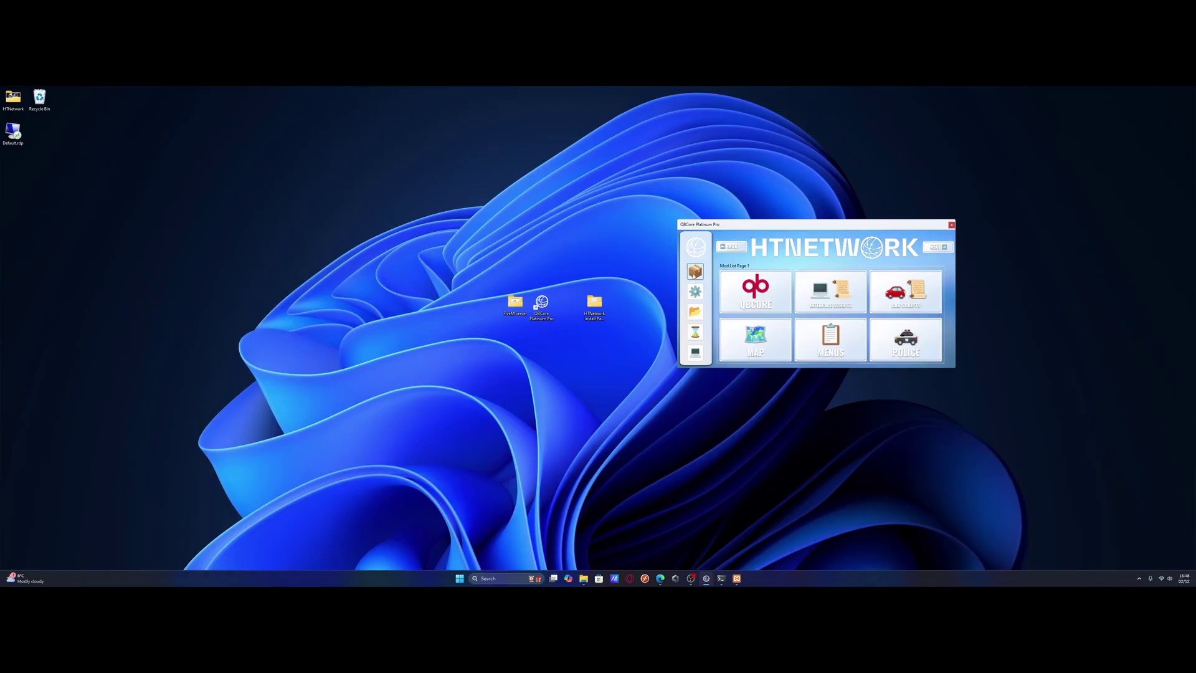
click(820, 300)
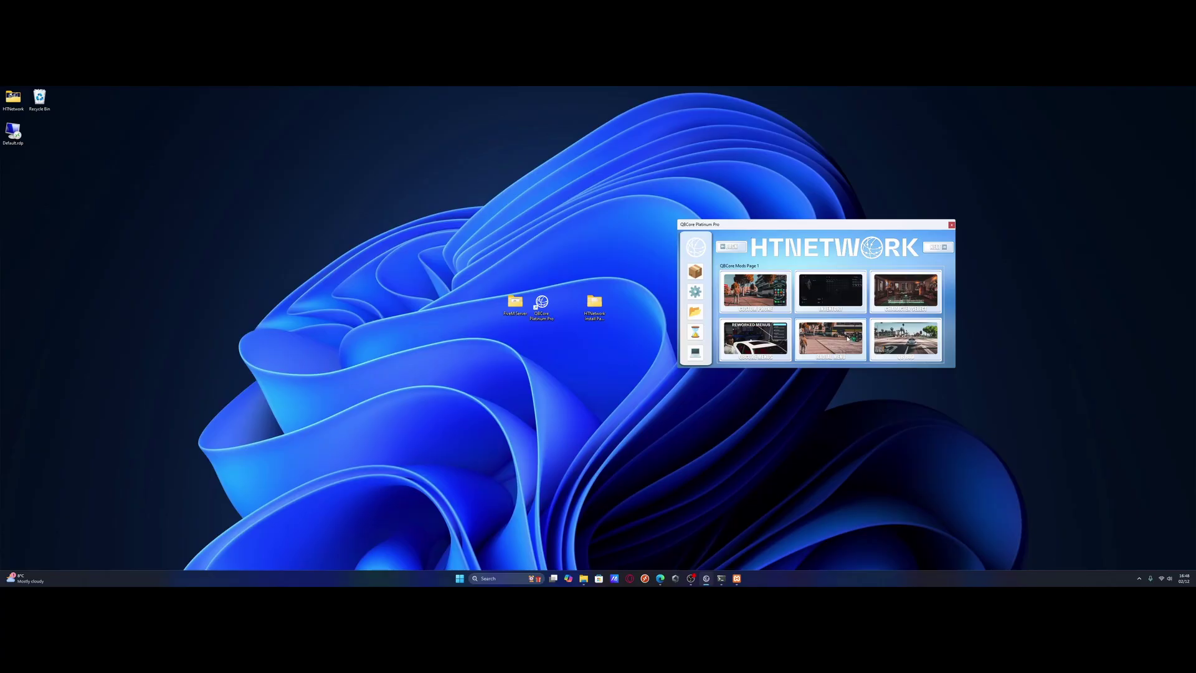
click(731, 247)
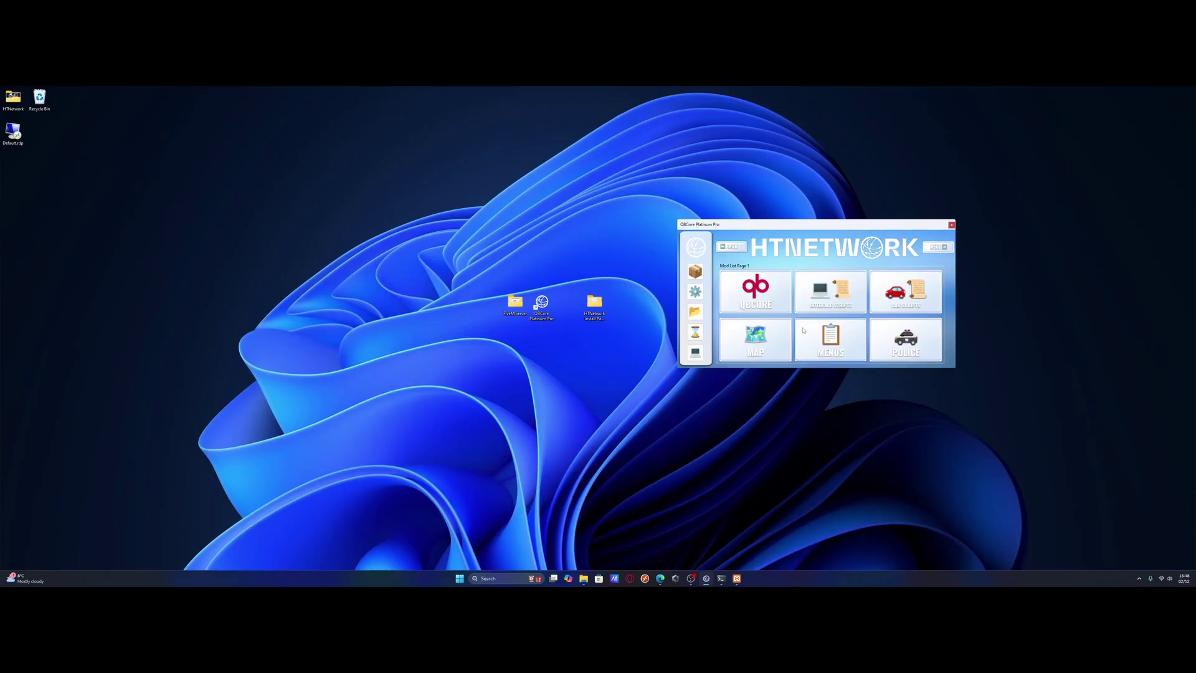
Step: Browse both civilian vehicle mod pages and both map mod pages, ending on Map Mods Page 1
click(938, 247)
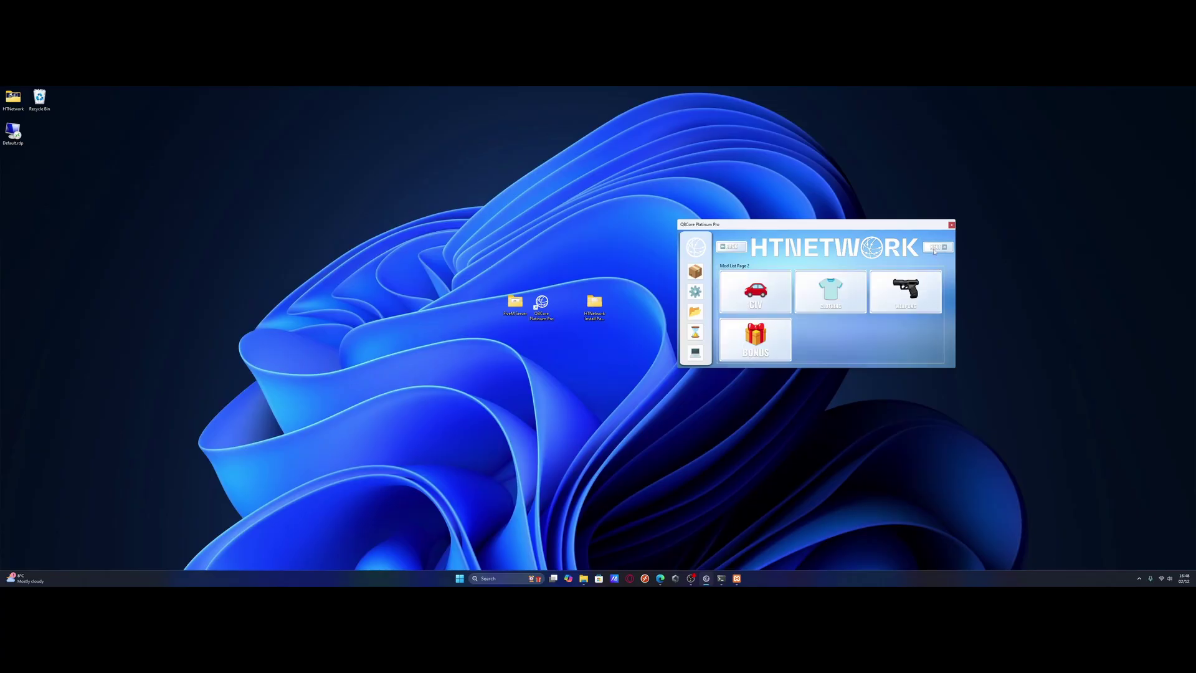
click(773, 297)
click(938, 246)
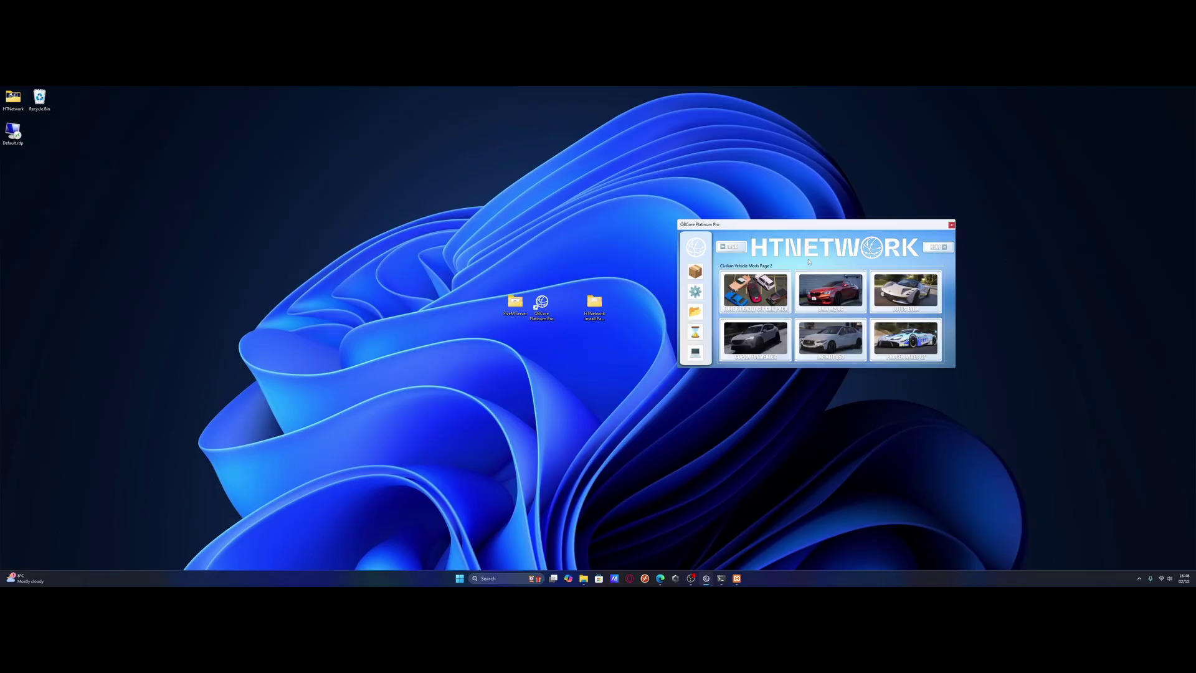
click(740, 247)
click(756, 339)
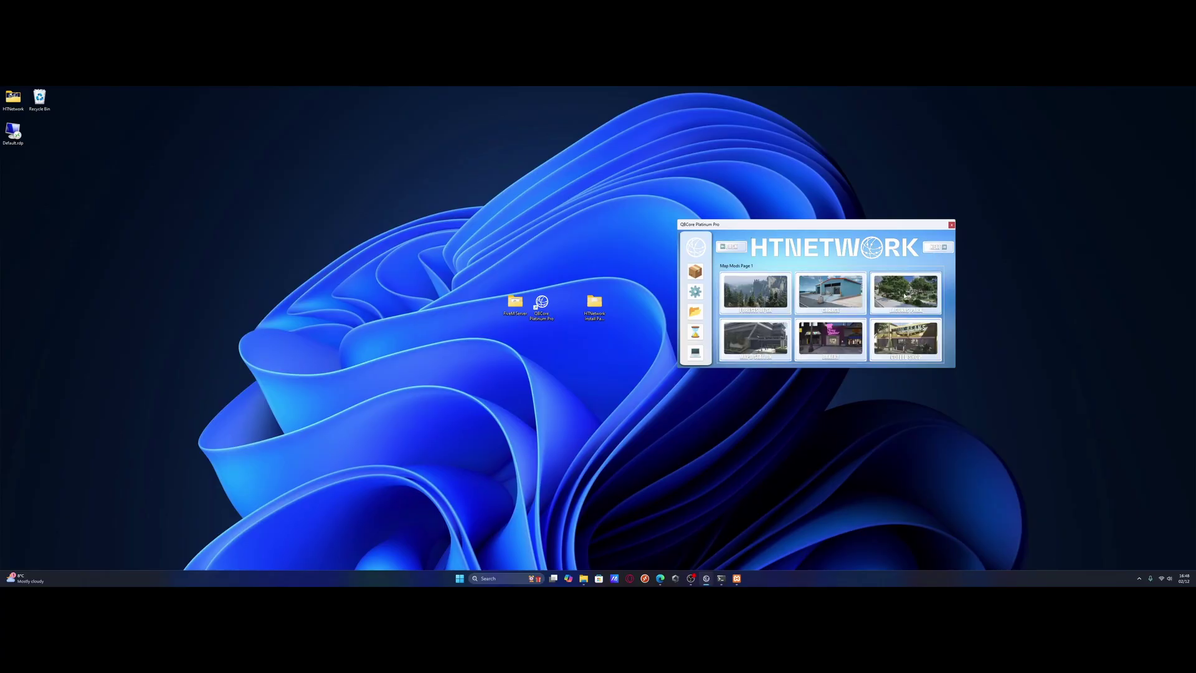
click(937, 247)
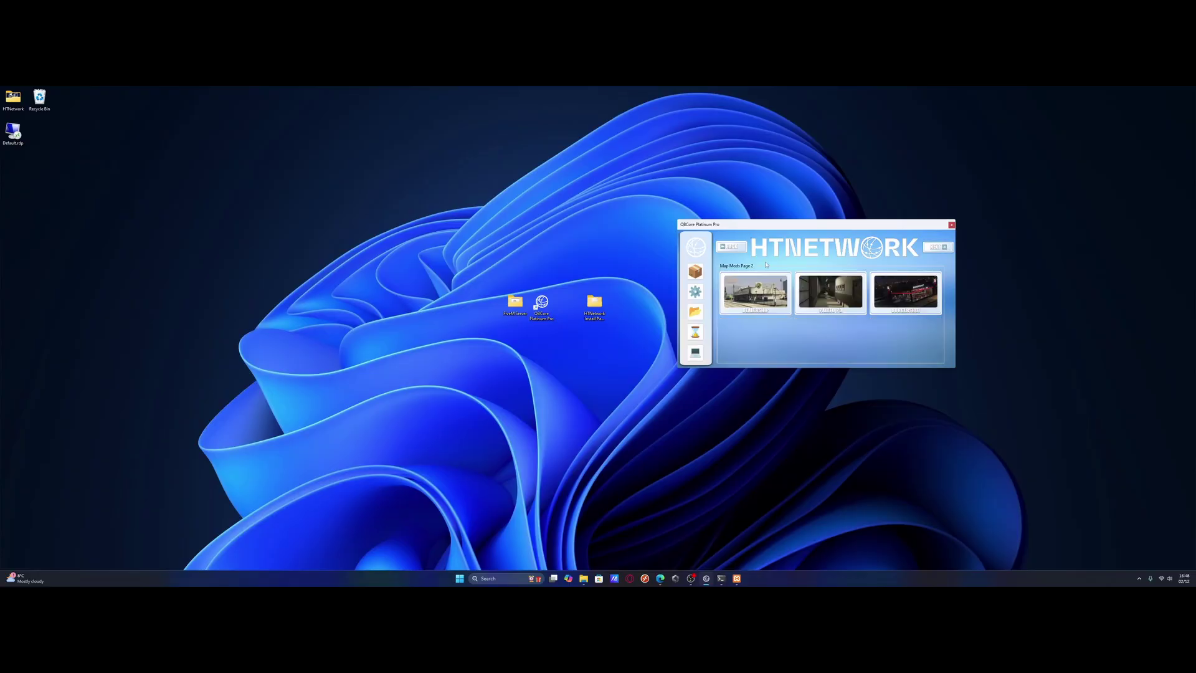
click(732, 247)
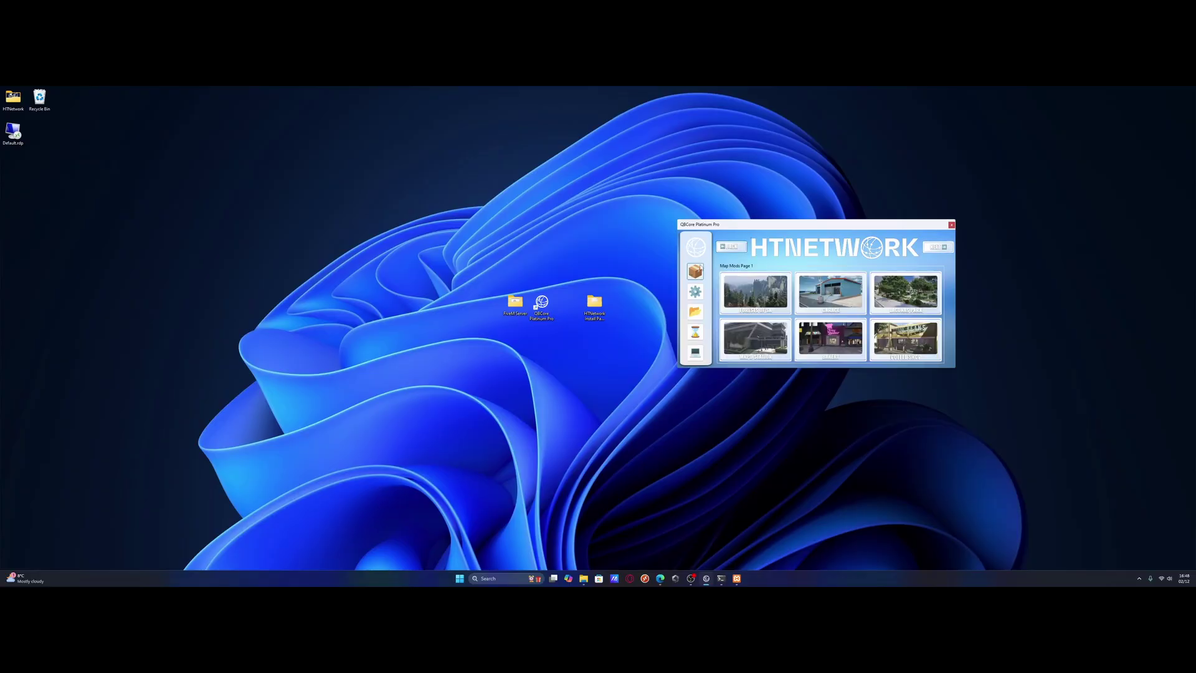
Step: Run Install All from the Options page to add every bundled mod
click(697, 293)
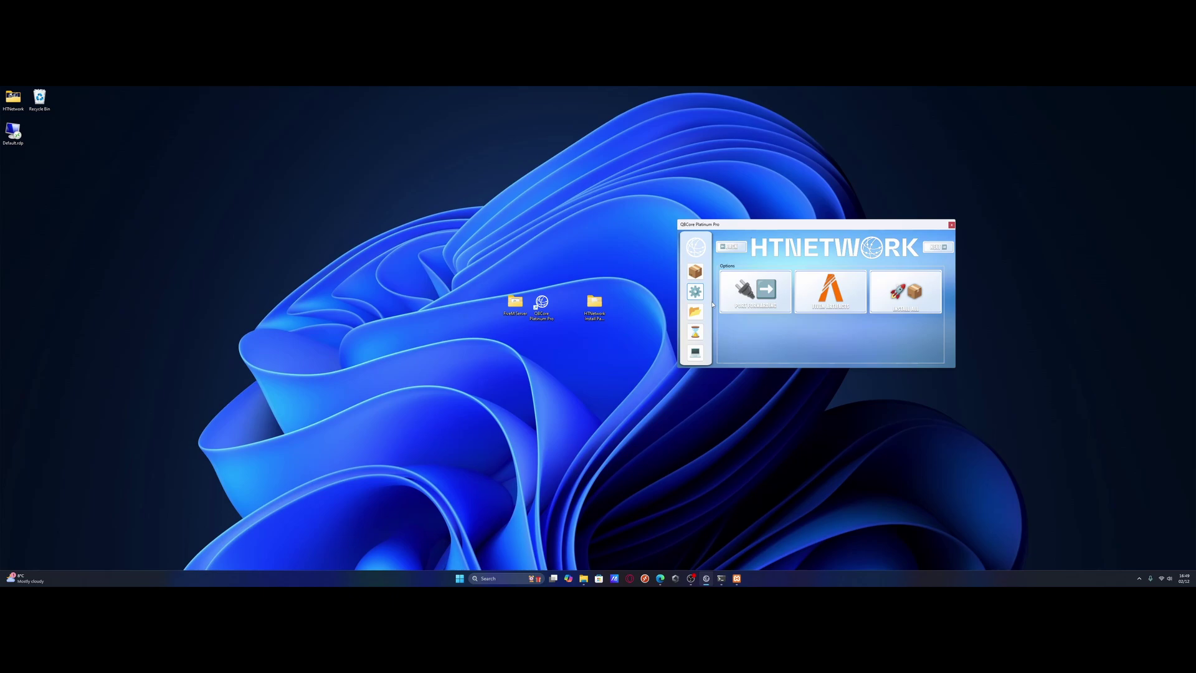
click(911, 305)
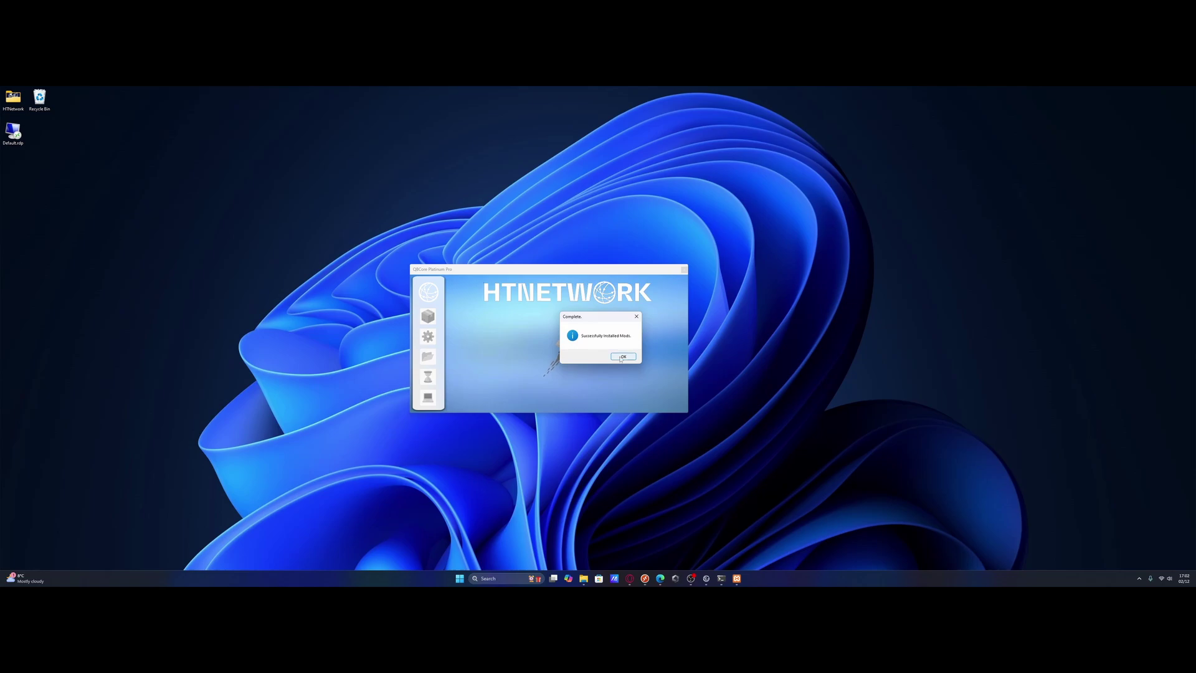
Step: Create the server's firewall rules with Port Forwarding in Options and acknowledge the success message
click(622, 357)
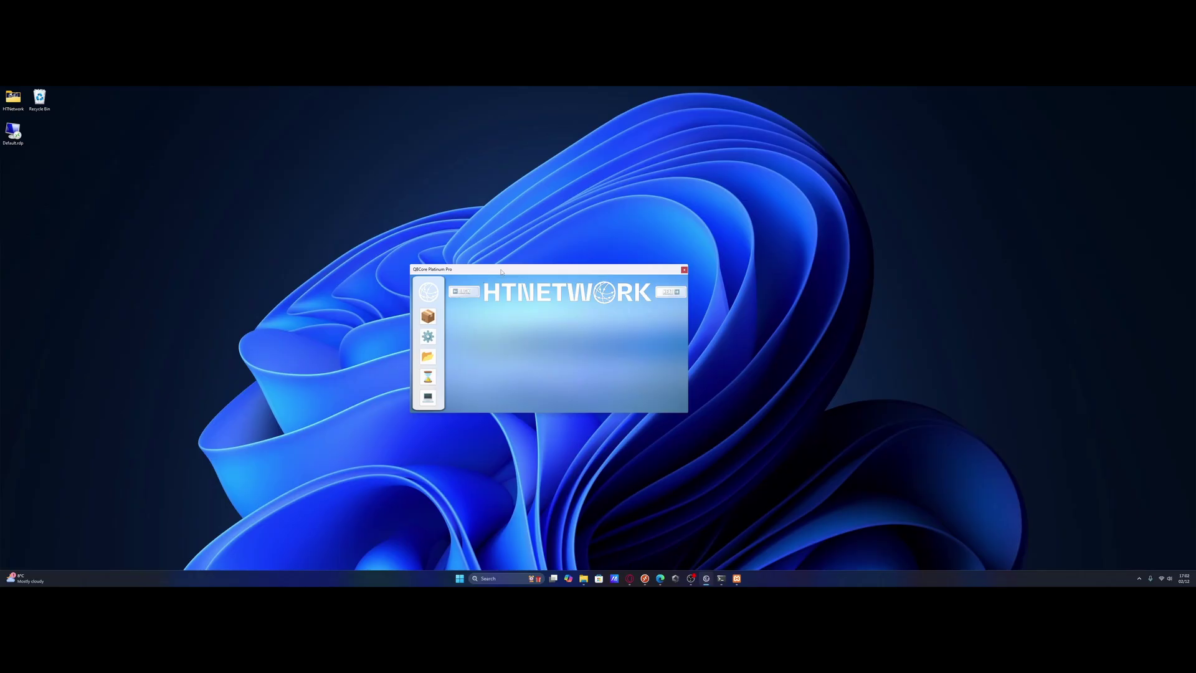
click(428, 337)
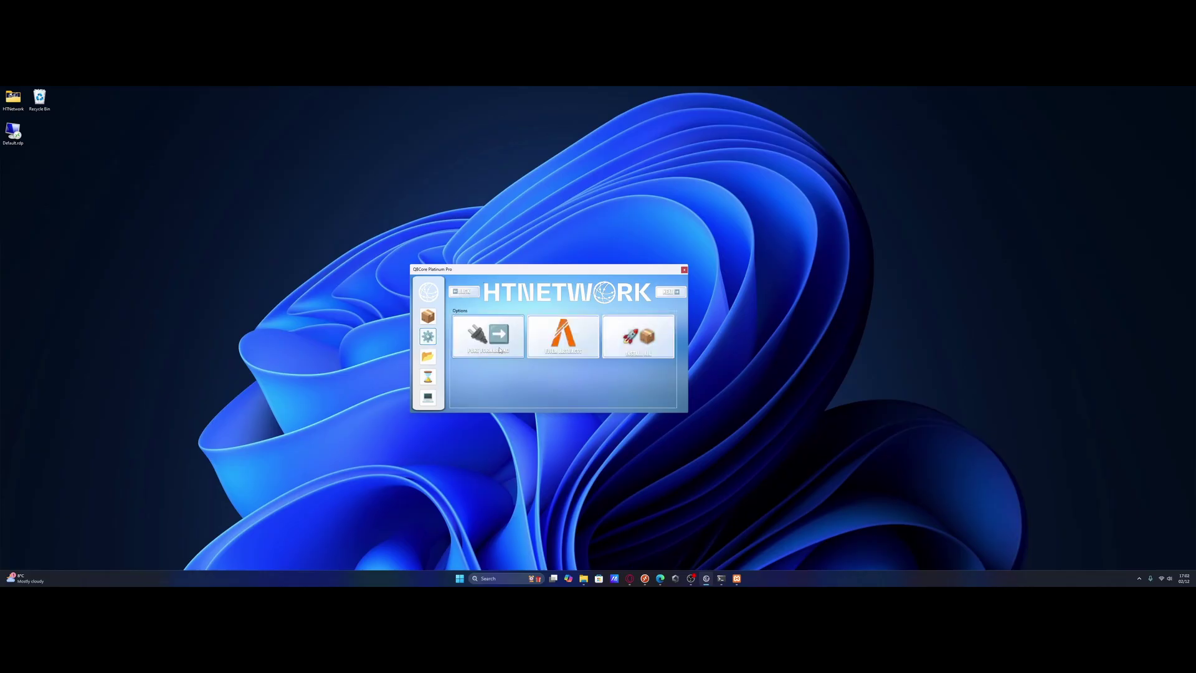
click(502, 351)
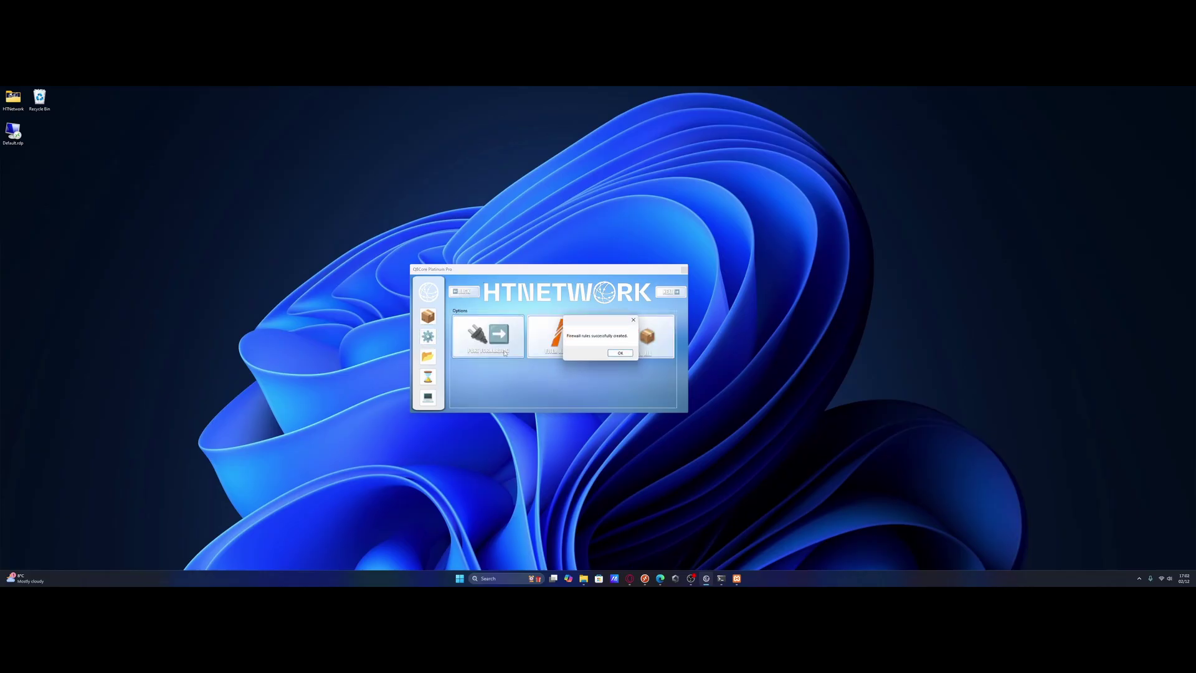
click(620, 353)
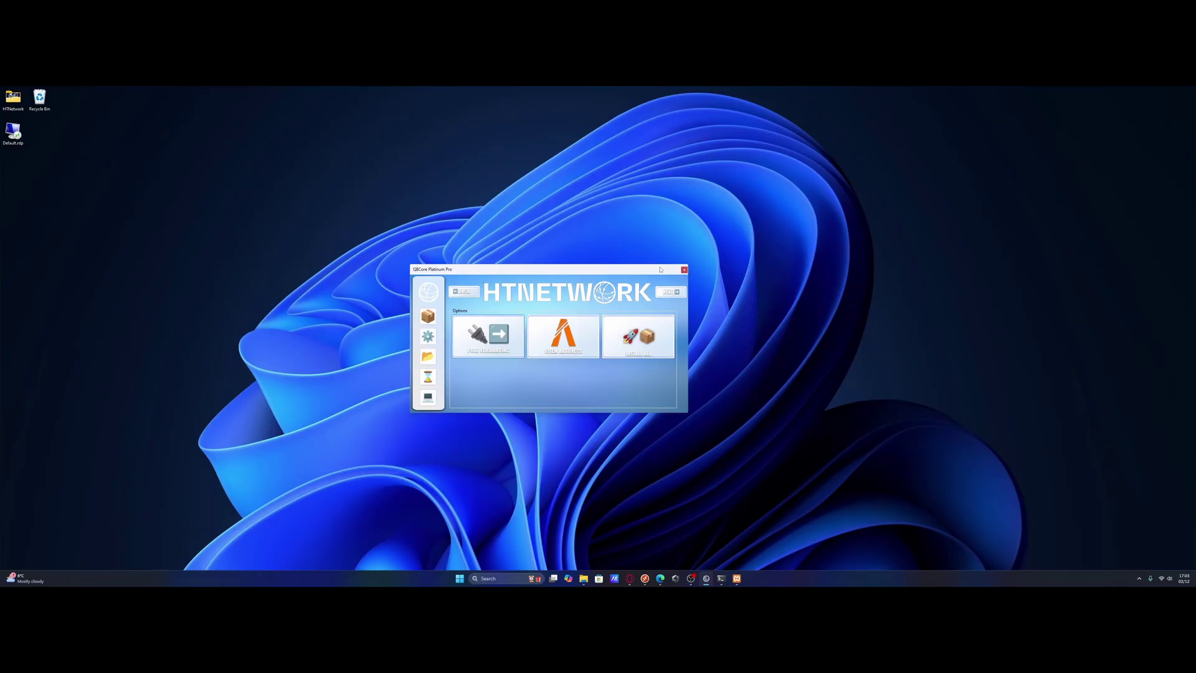
Step: Close the installer, then restart the FiveM server from txAdmin's live console and confirm with Continue
click(683, 269)
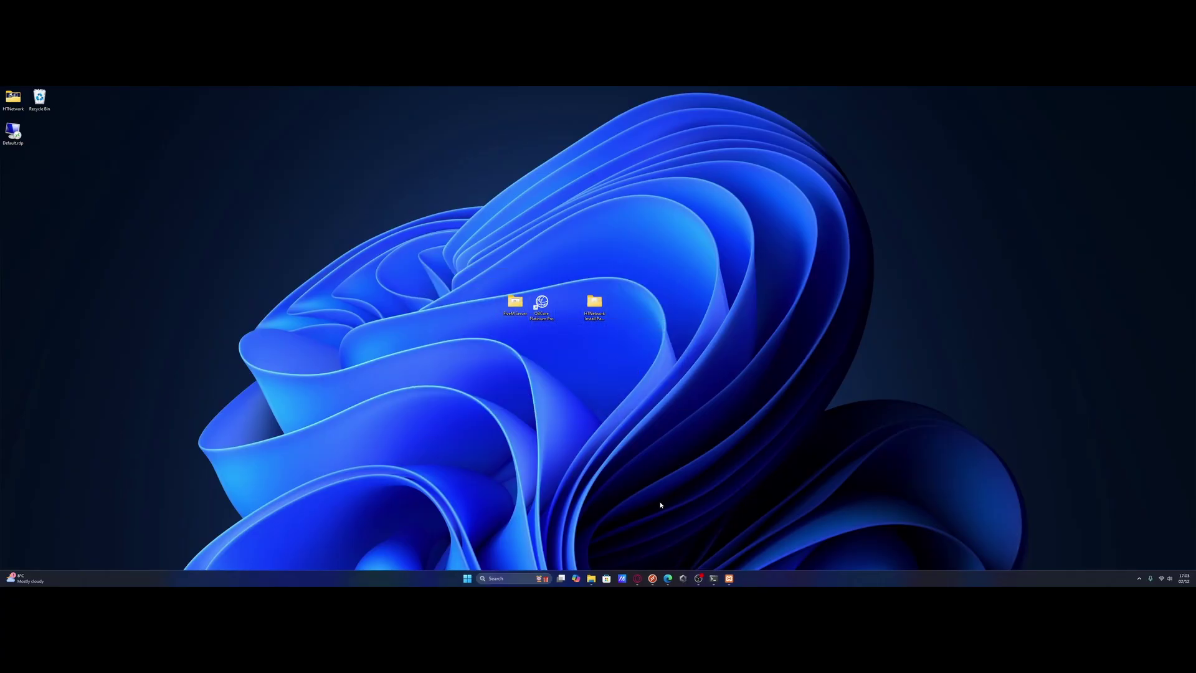
click(668, 578)
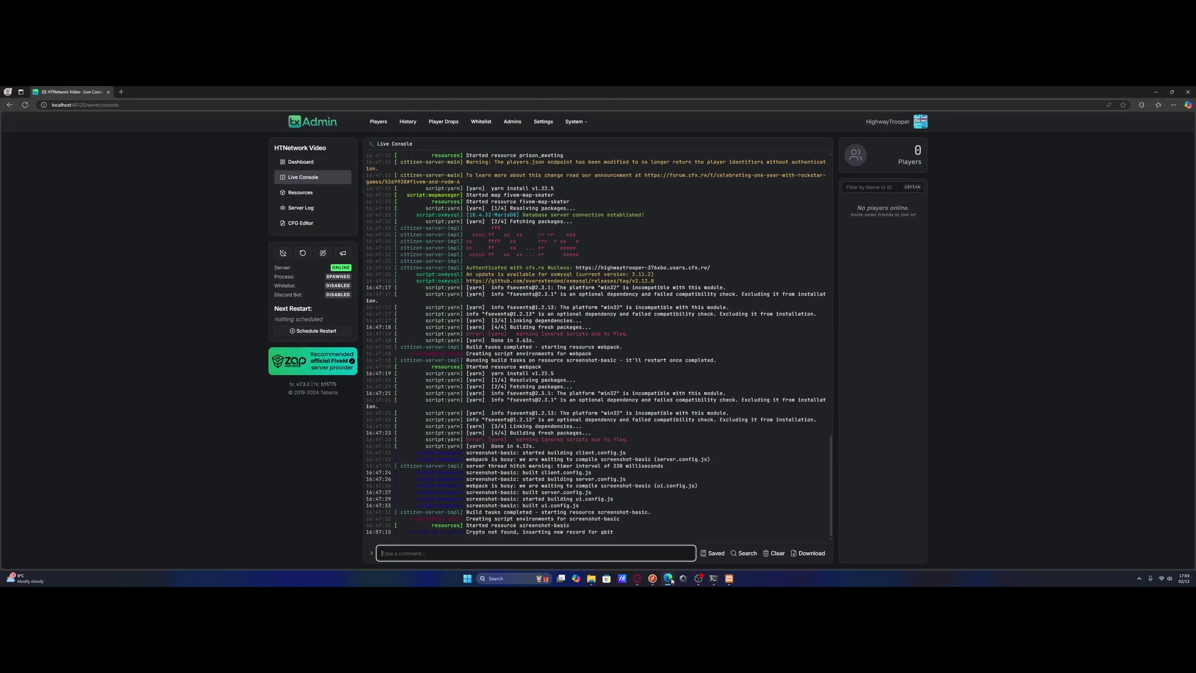
click(309, 257)
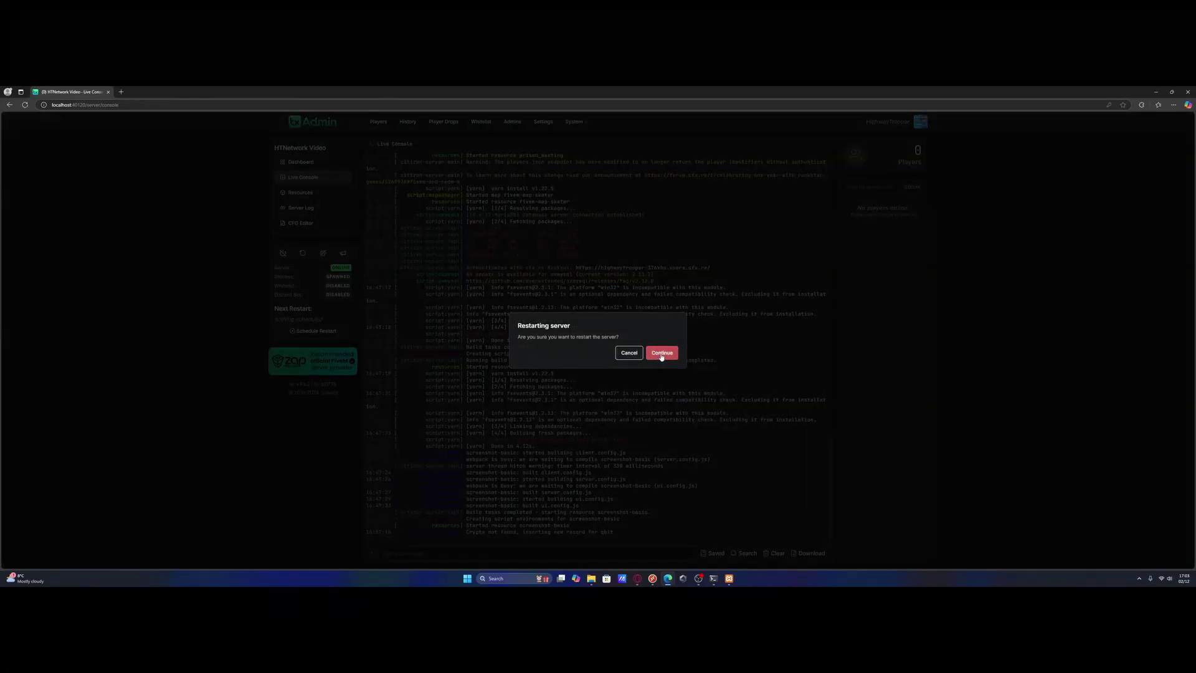
click(661, 353)
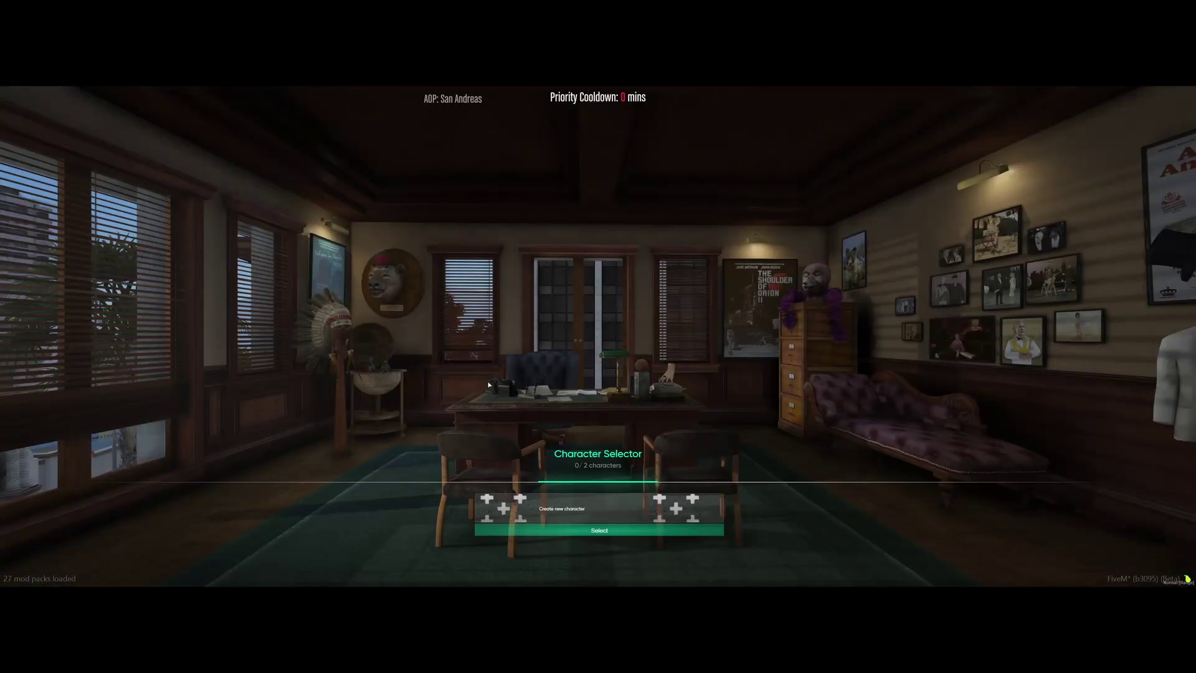
Step: Pick the empty character slot, start a new character, and enter its name in Identity Creation
click(588, 520)
click(584, 530)
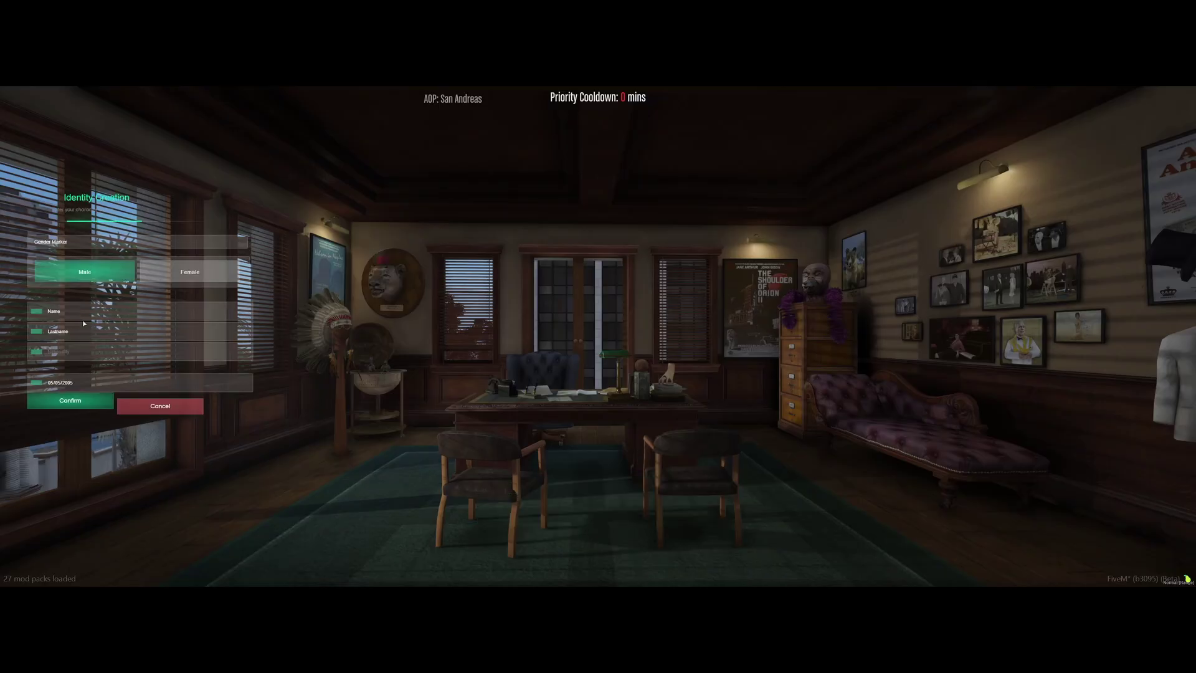
text(HighwayTrooperU)
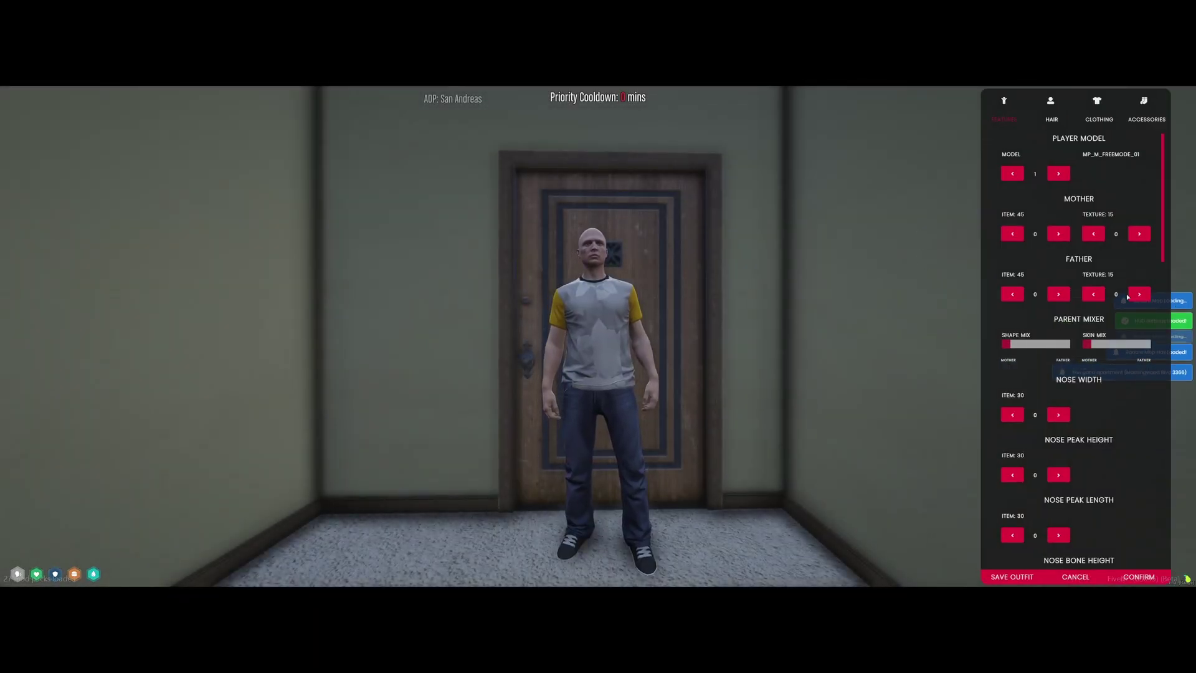
Step: Keep the default facial features and exit the appearance editor into the starter apartment
scroll(1082, 403, down, 10)
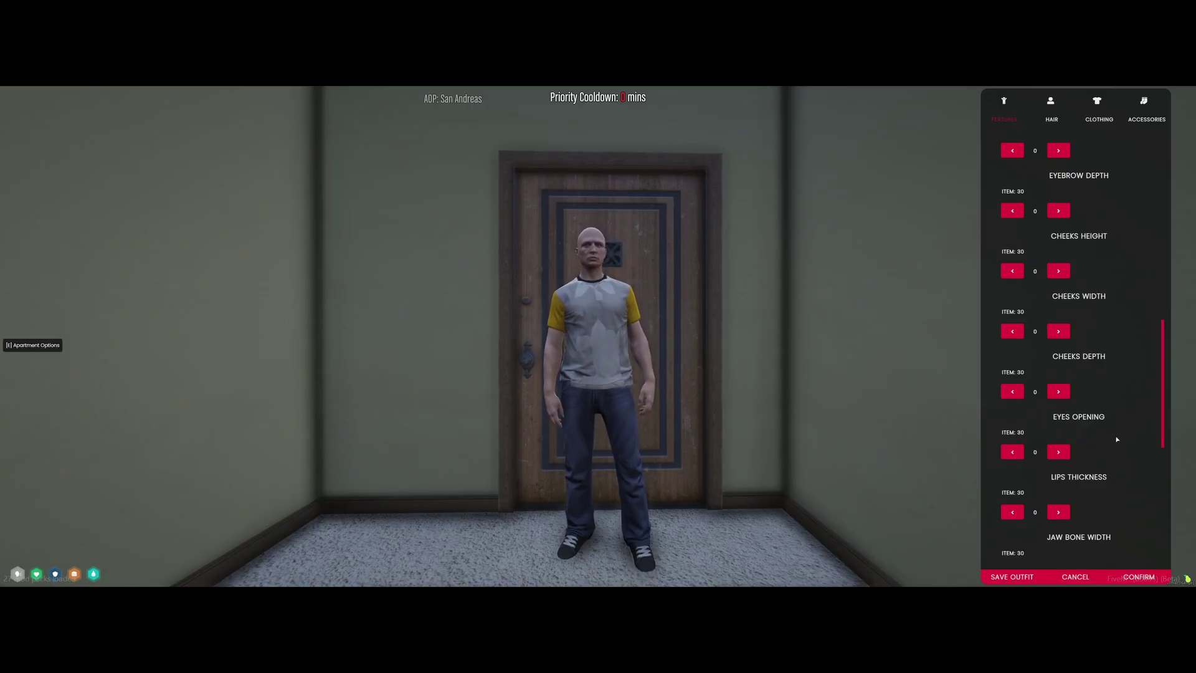
scroll(1114, 436, down, 4)
key(Escape)
Step: Leave the apartment through Apartment Options, run up the driveway and open the map
key(w)
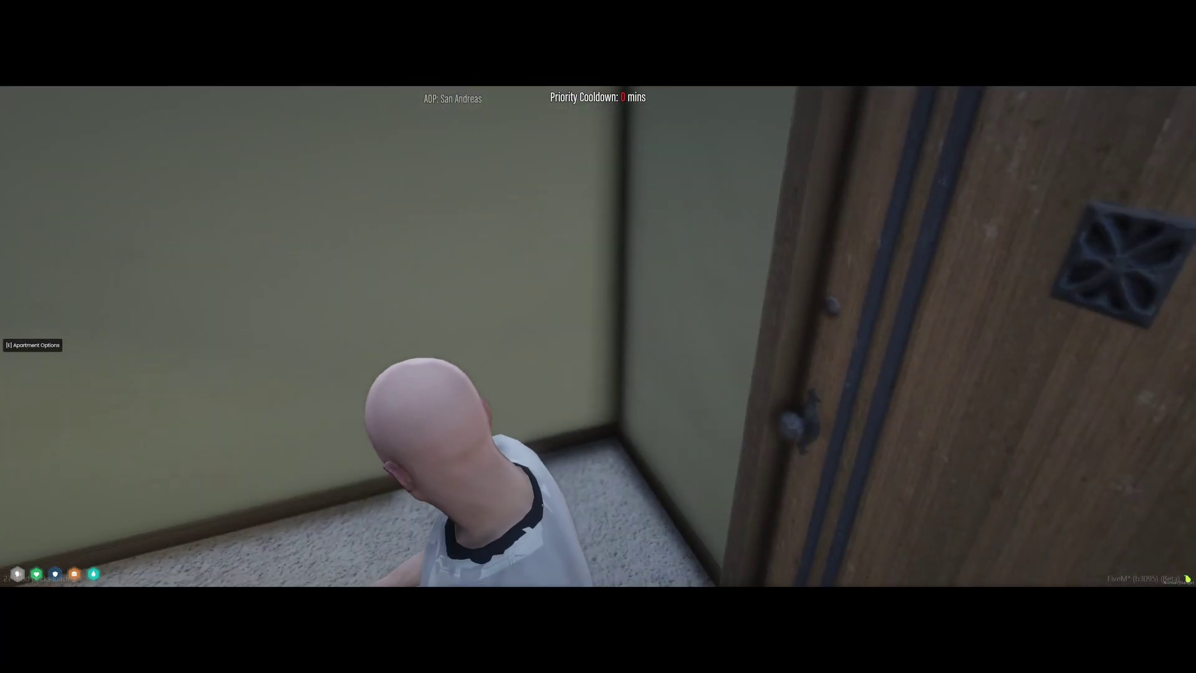
key(e)
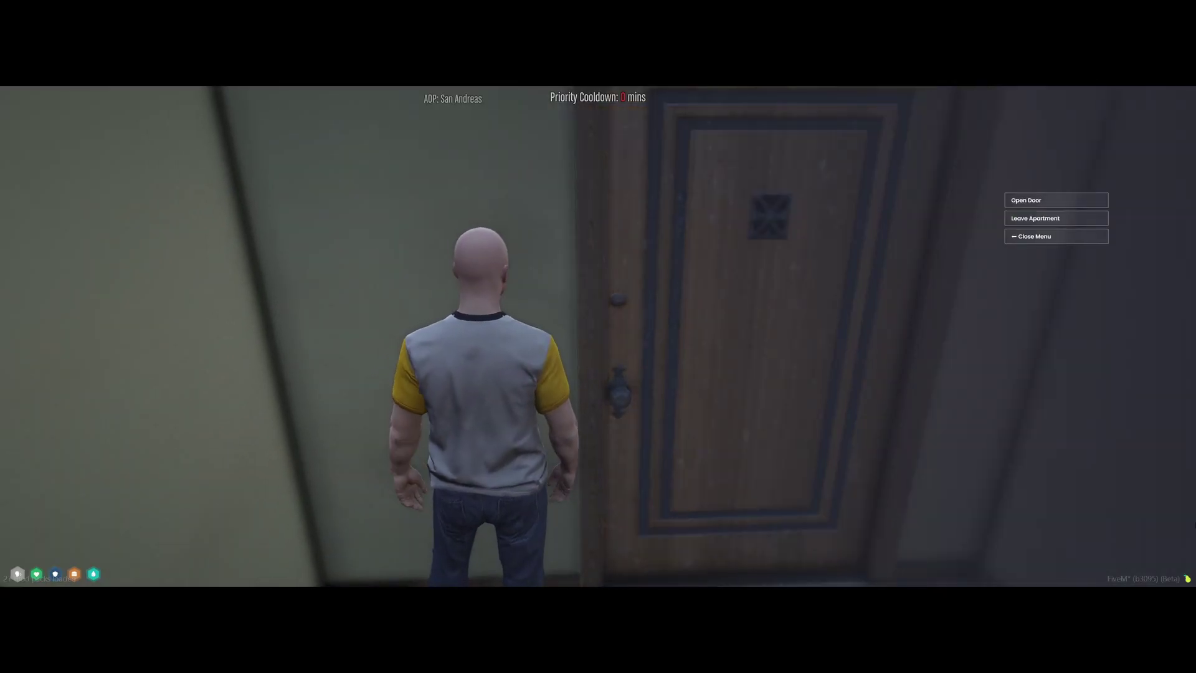
click(1031, 219)
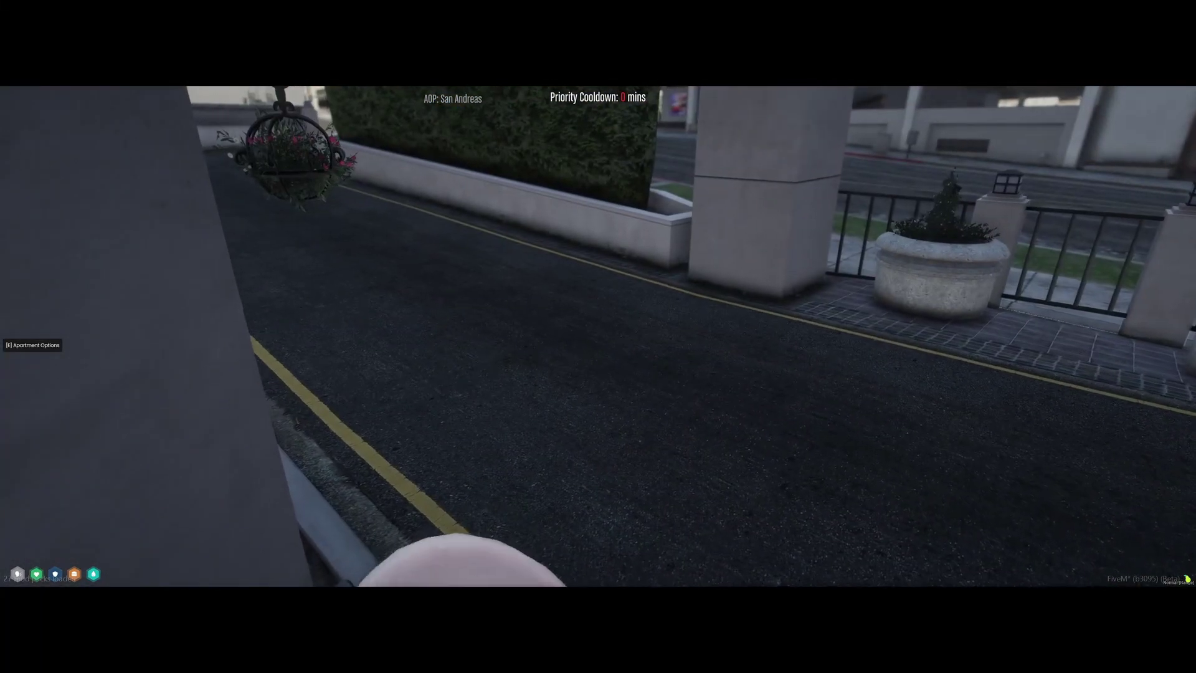
key(w)
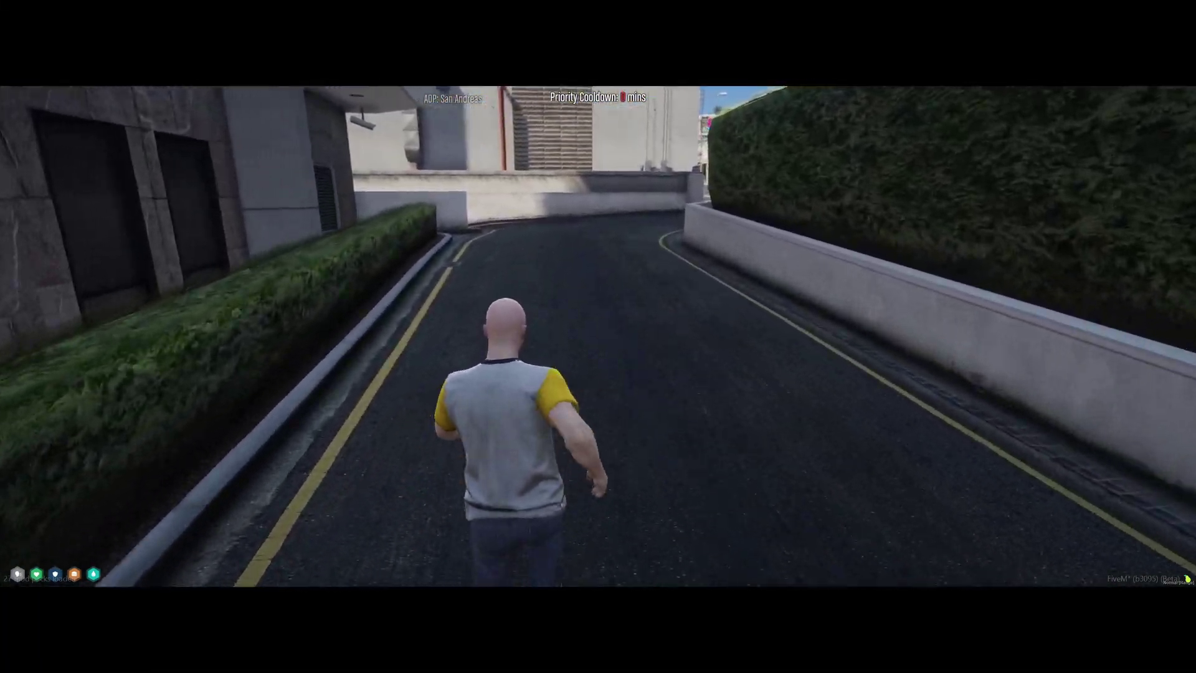
key(Escape)
Step: Close the map, then open and close the character's inventory
scroll(536, 309, down, 5)
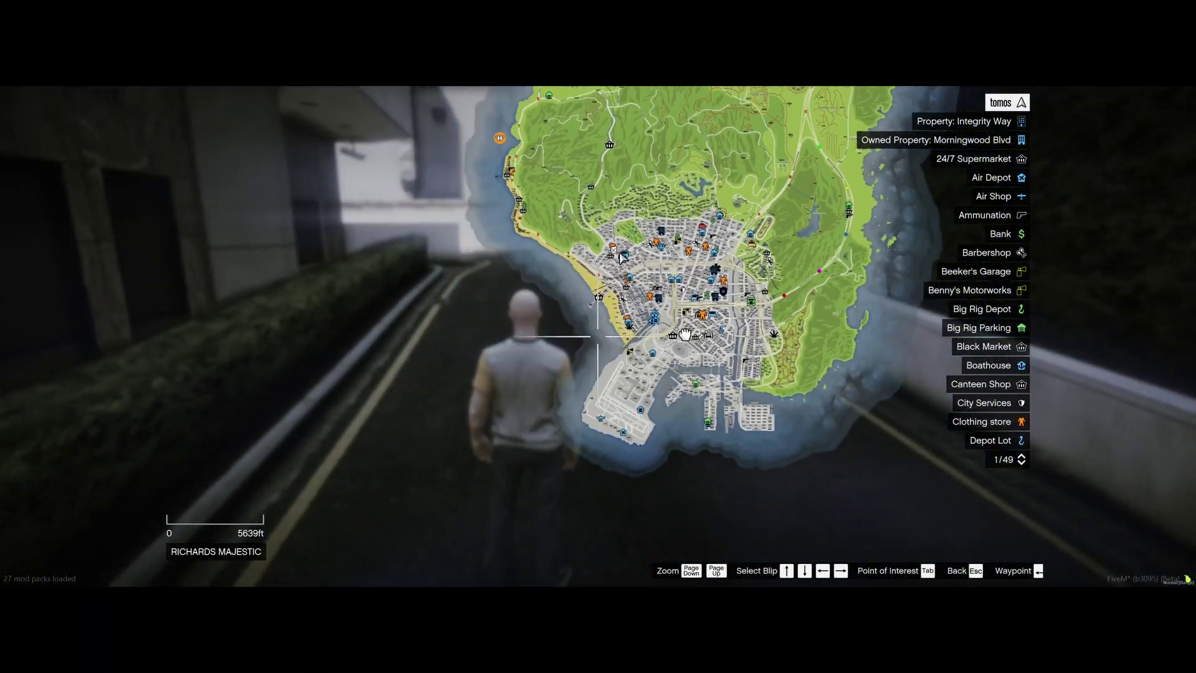
key(Escape)
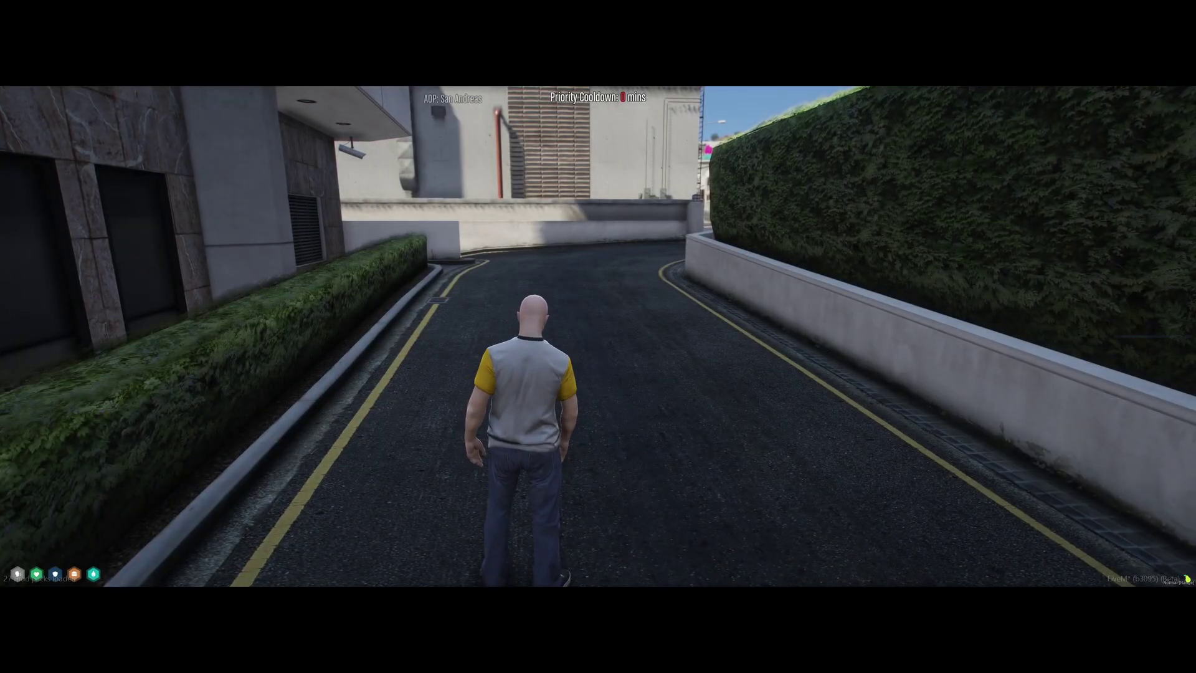
key(Tab)
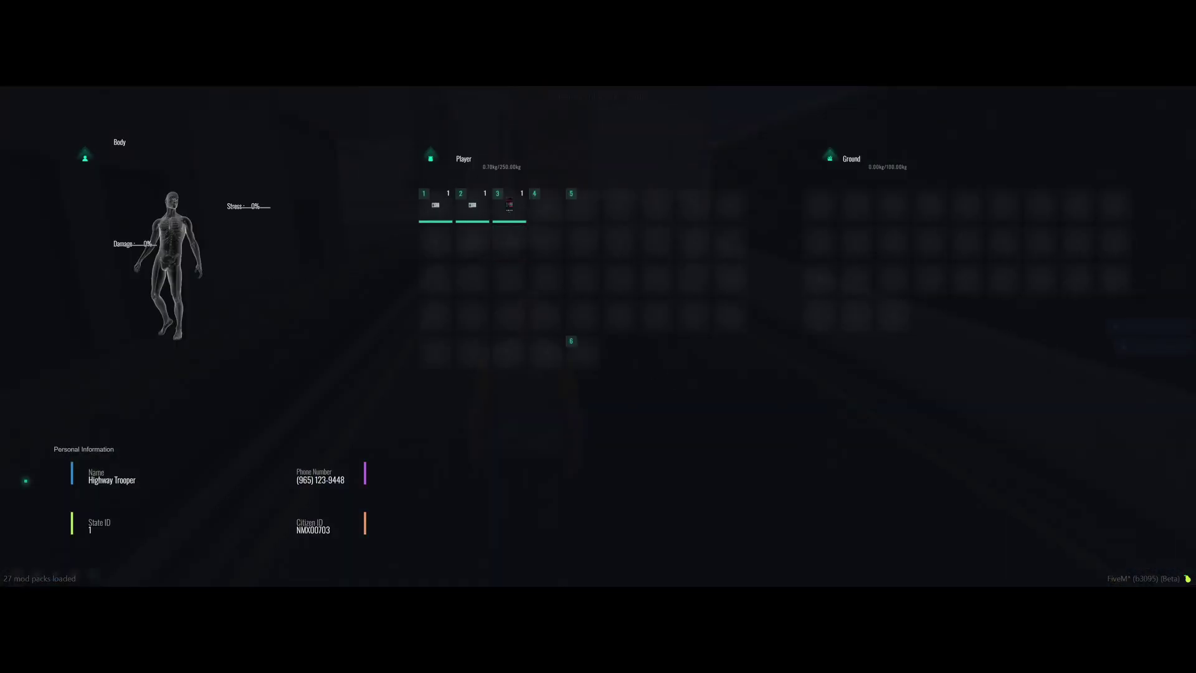
key(Tab)
Step: Take out the phone, open the BIT crypto app, then close it and put the phone away
key(F1)
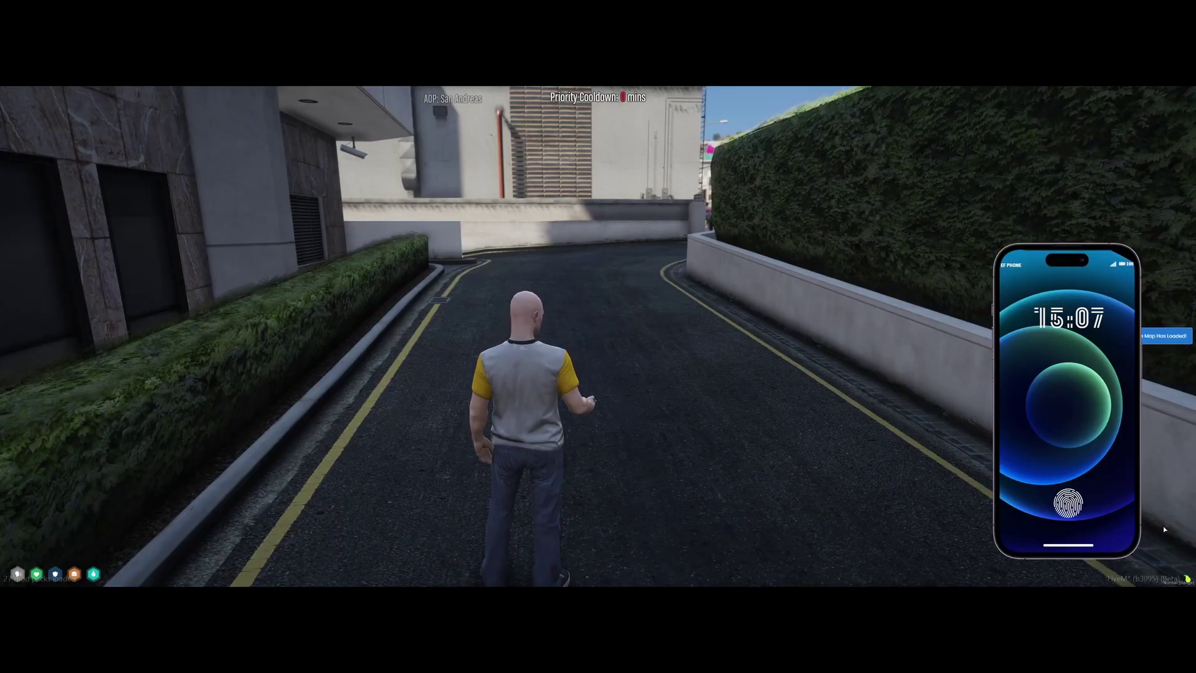
click(1067, 503)
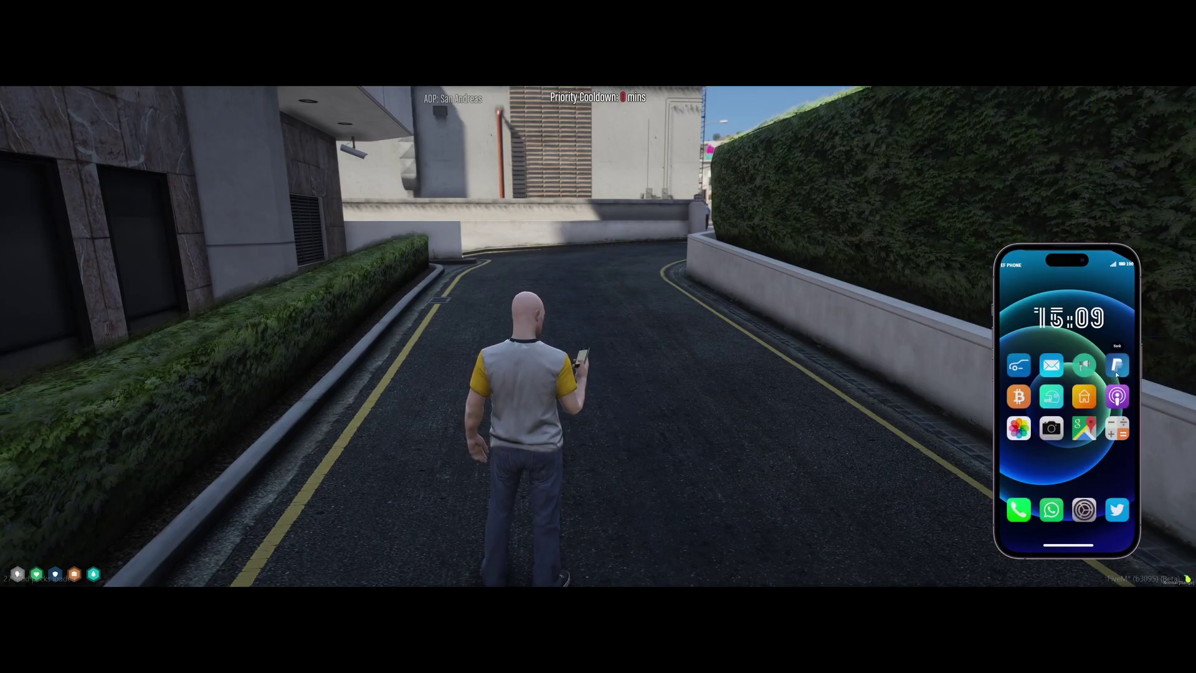
click(1018, 397)
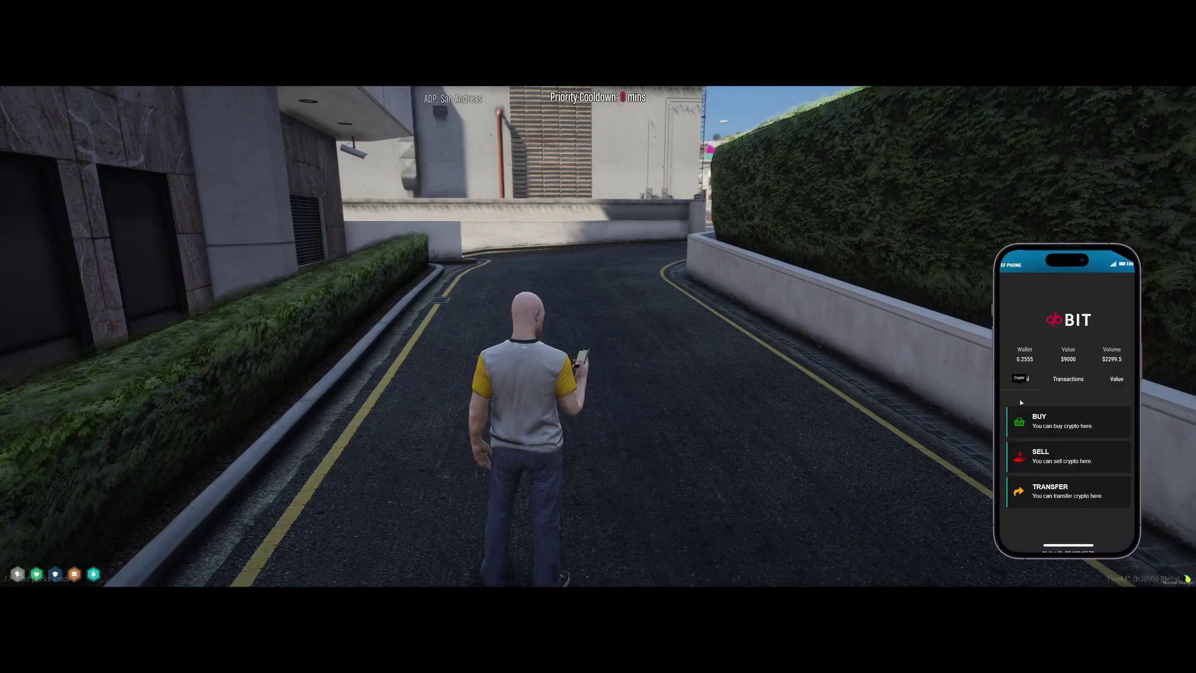
click(1068, 546)
key(Escape)
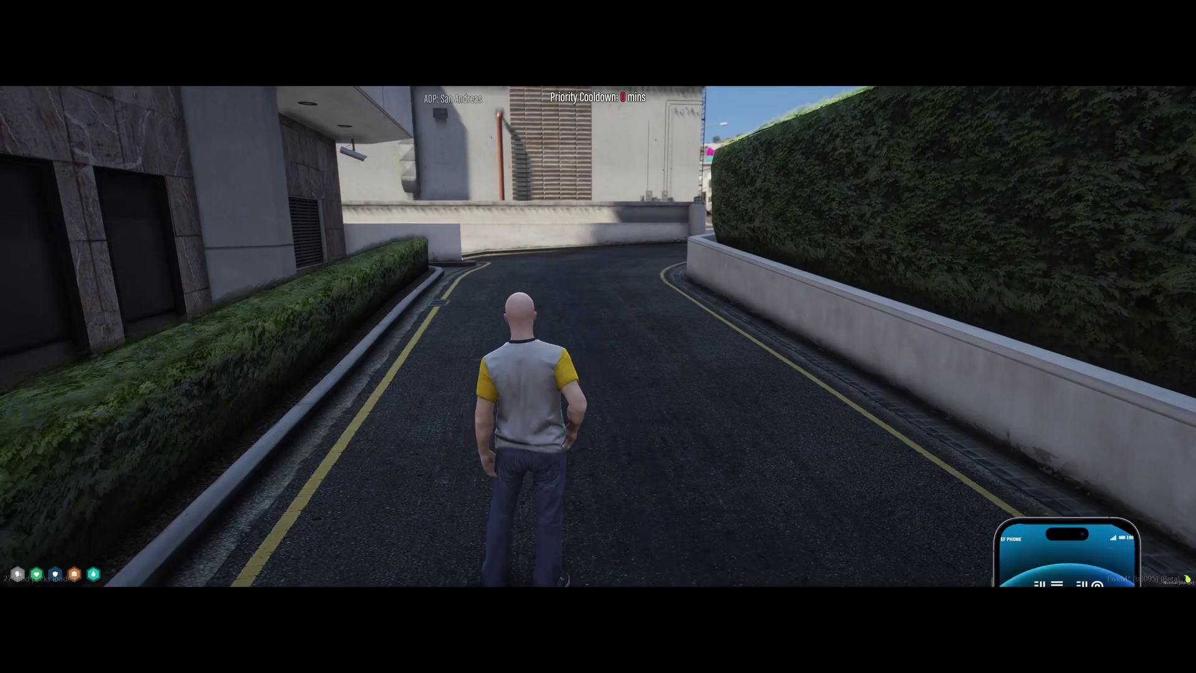
Step: Run up the road, check the pause-menu map, then return to gameplay
key(w)
key(Escape)
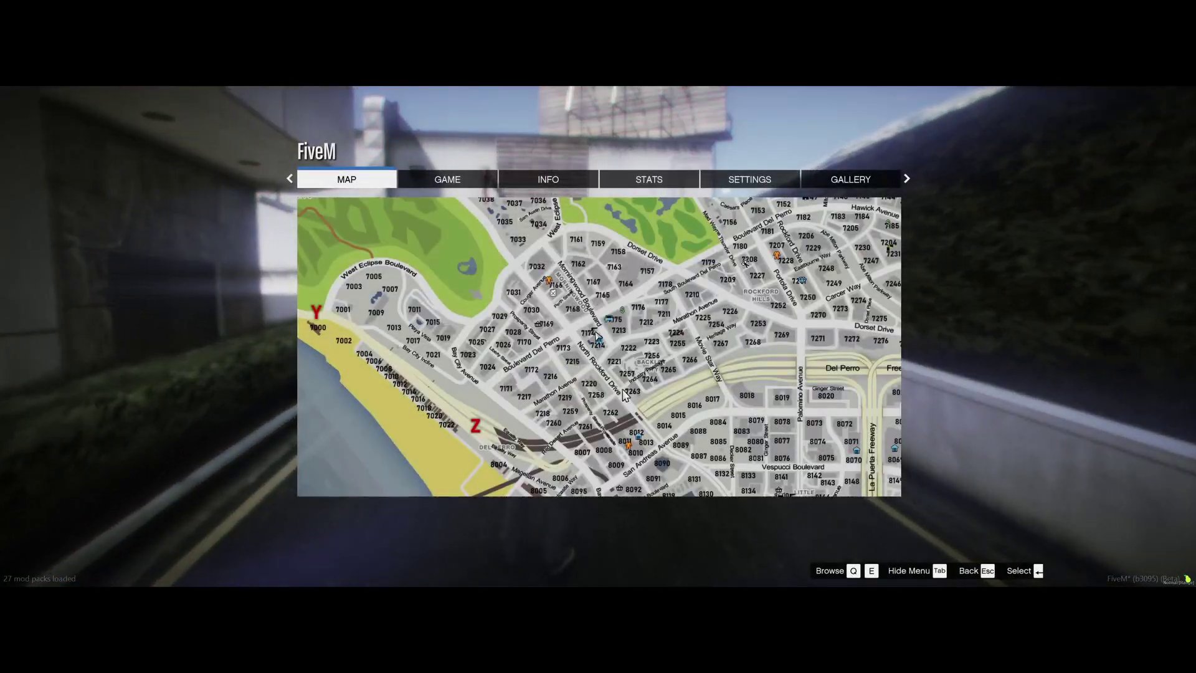
key(Escape)
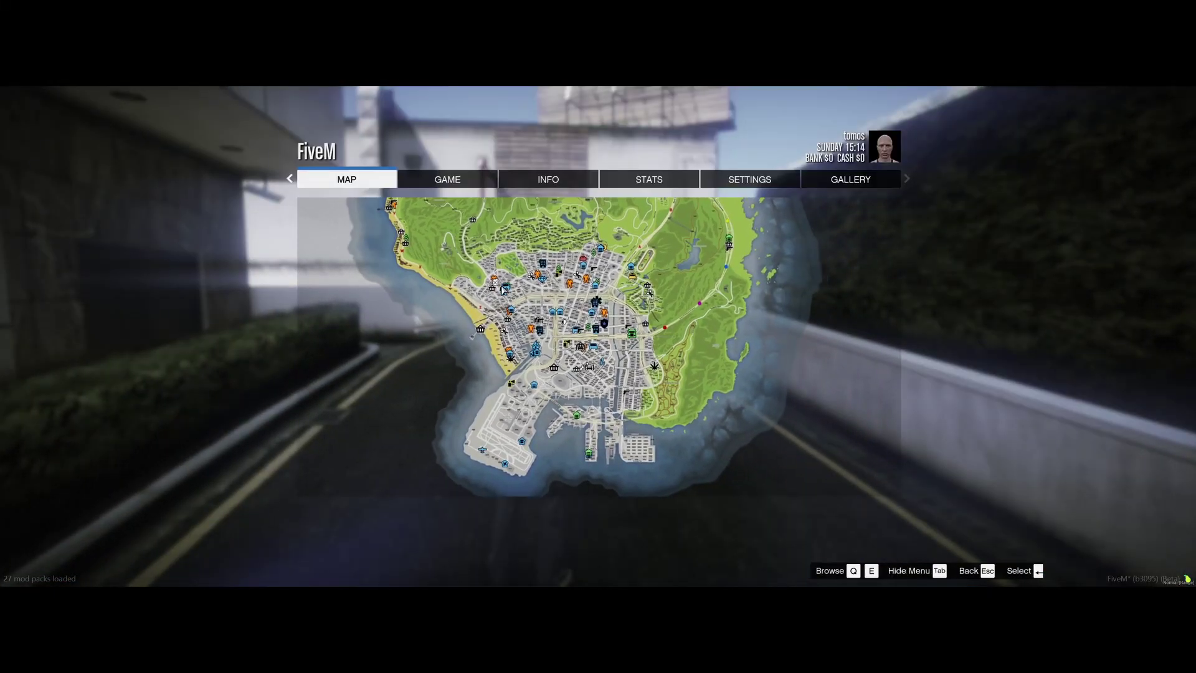
key(Escape)
Step: Run up the road and along the sidewalk, turning the corner toward the Premium Deluxe Motorsport intersection
key(w)
key(w)
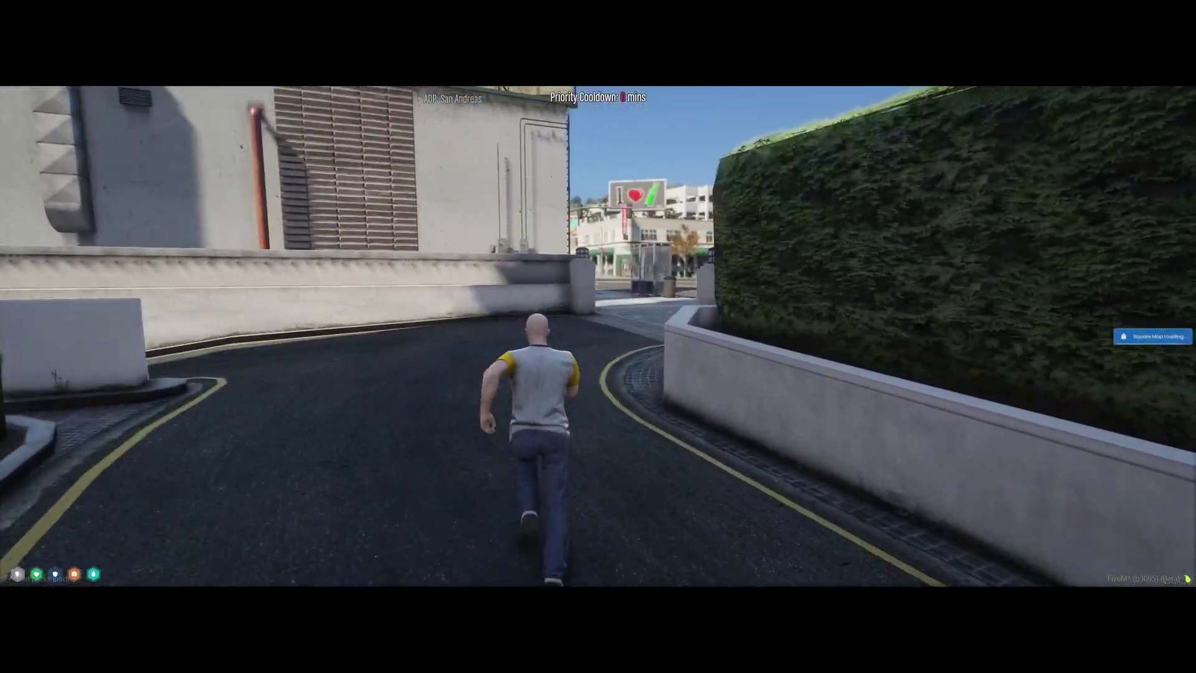
key(w)
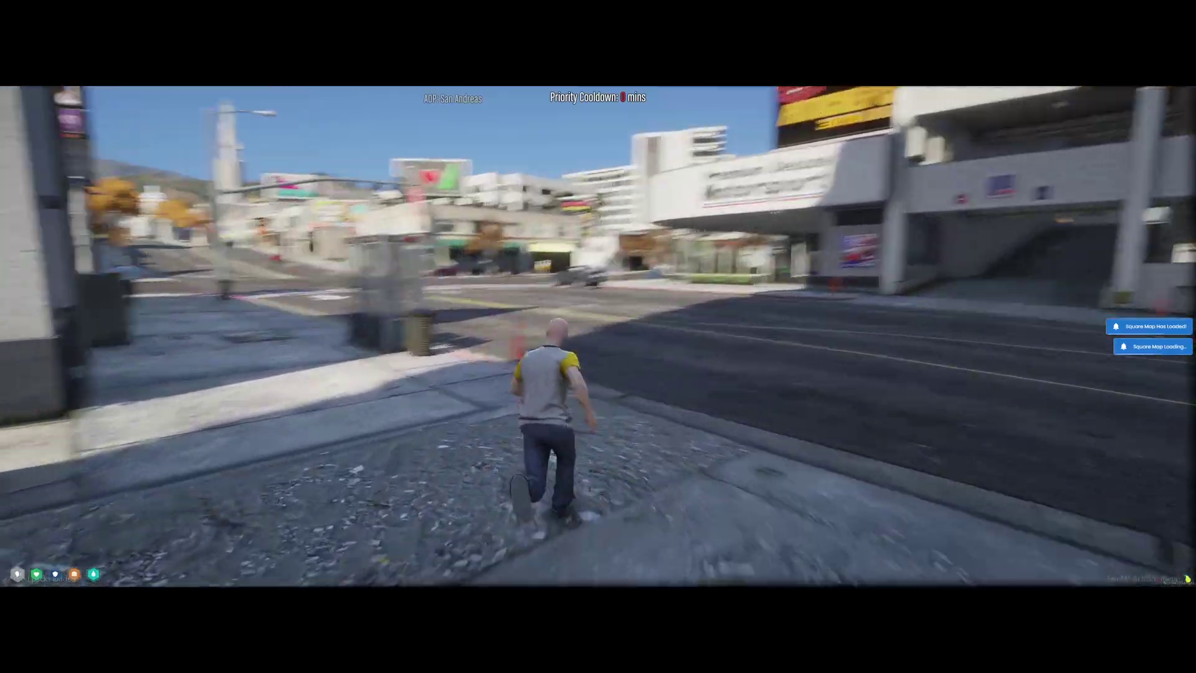
key(w)
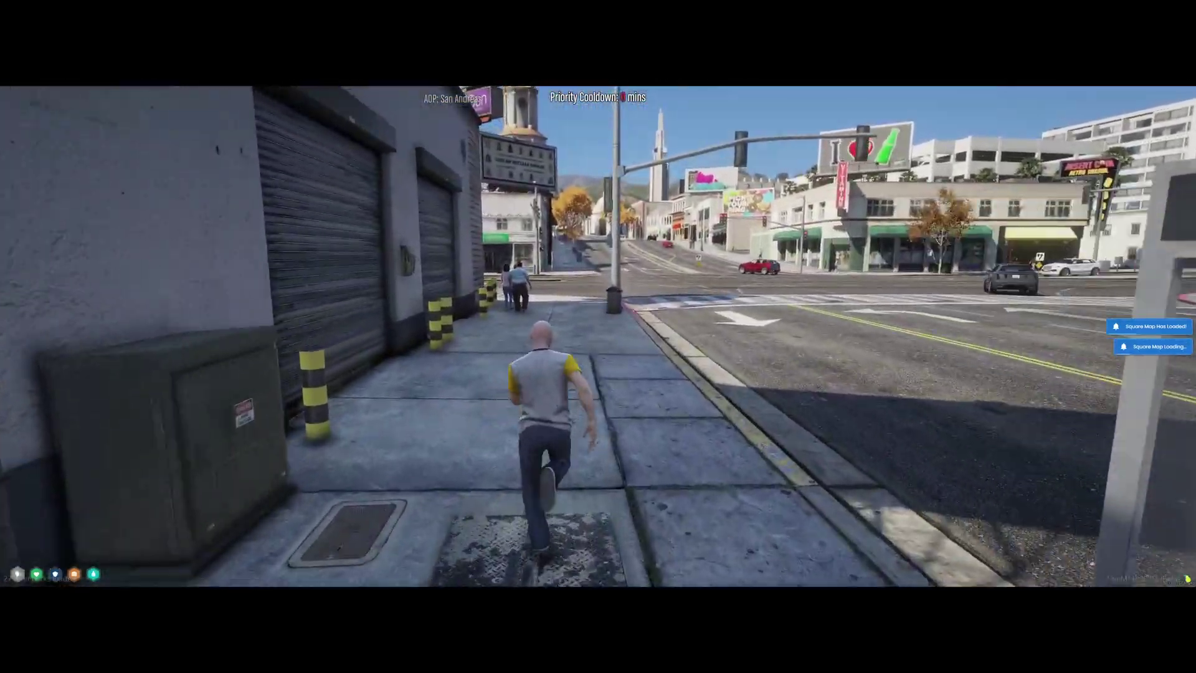
key(w)
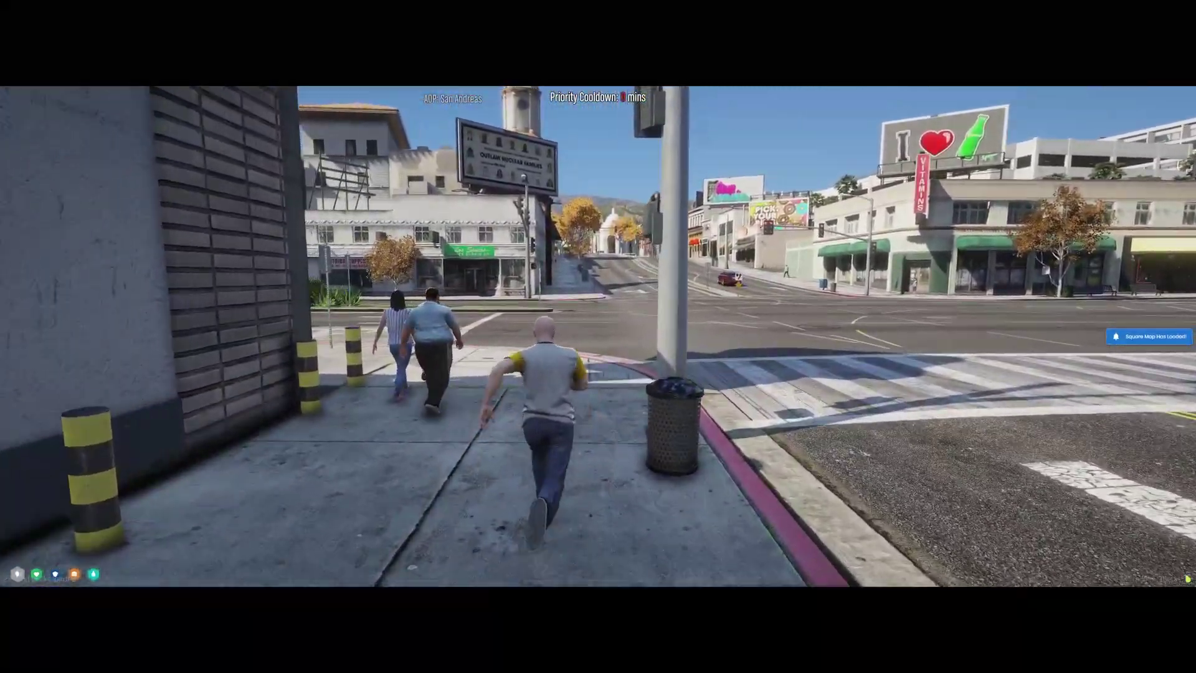
key(w)
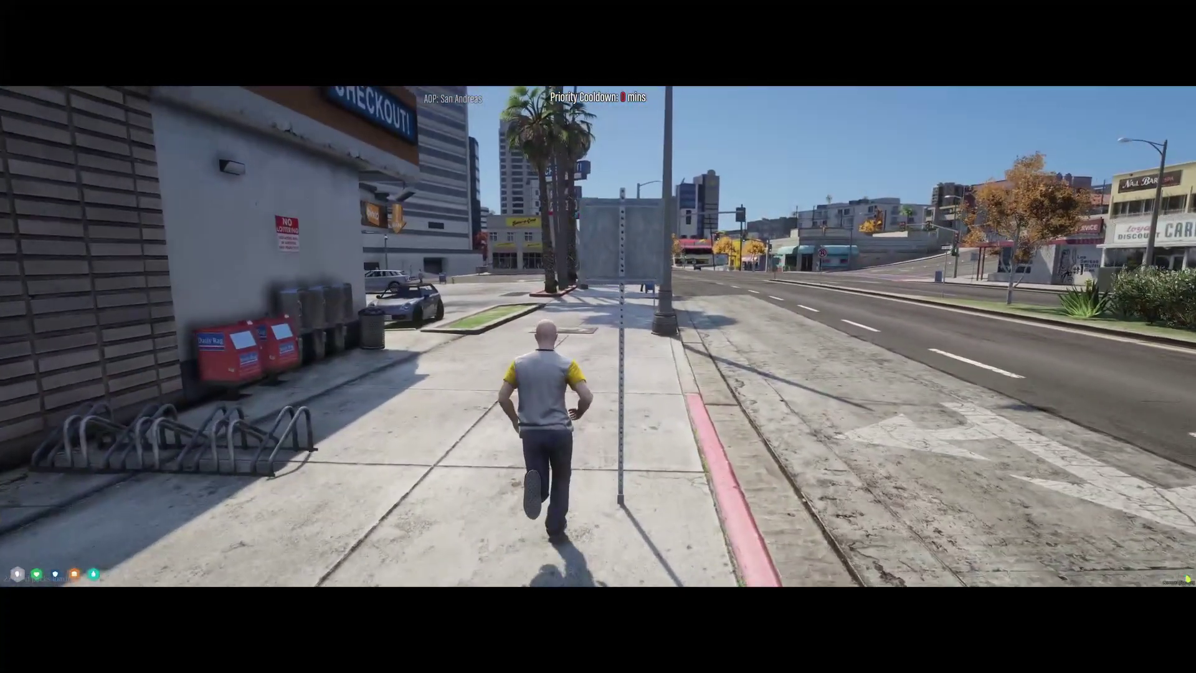